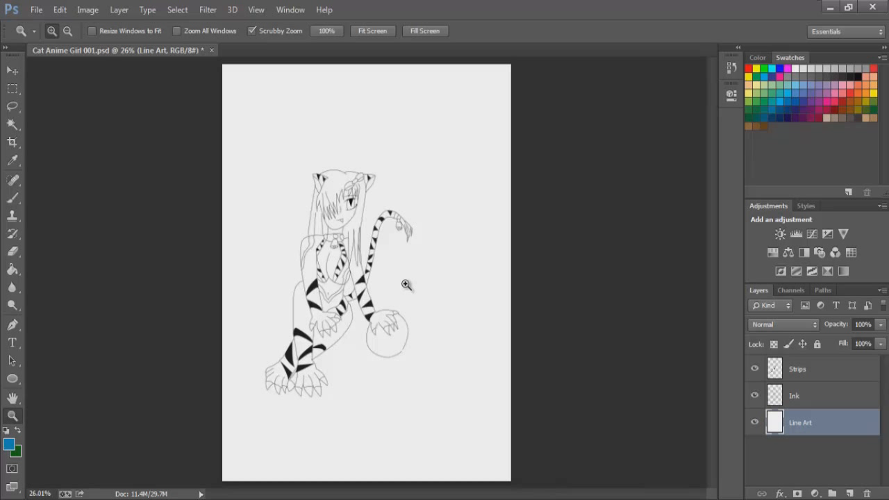
Create a new layer and place it between the Ink and Line Art layers.
left_click(375, 215)
left_click(337, 181)
left_click(336, 181)
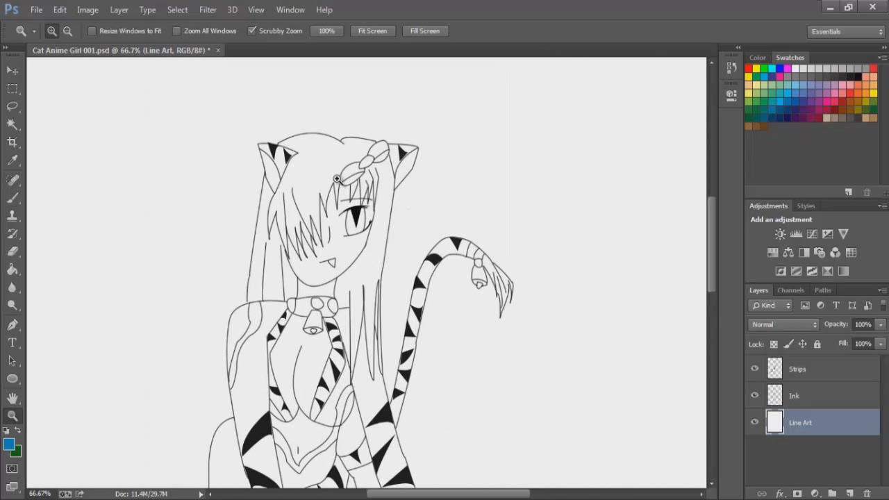
left_click(347, 177)
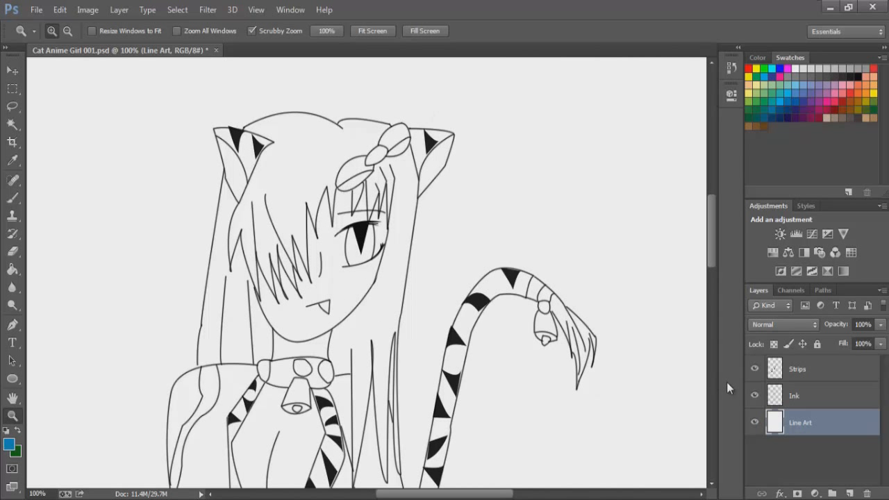
left_click(764, 394)
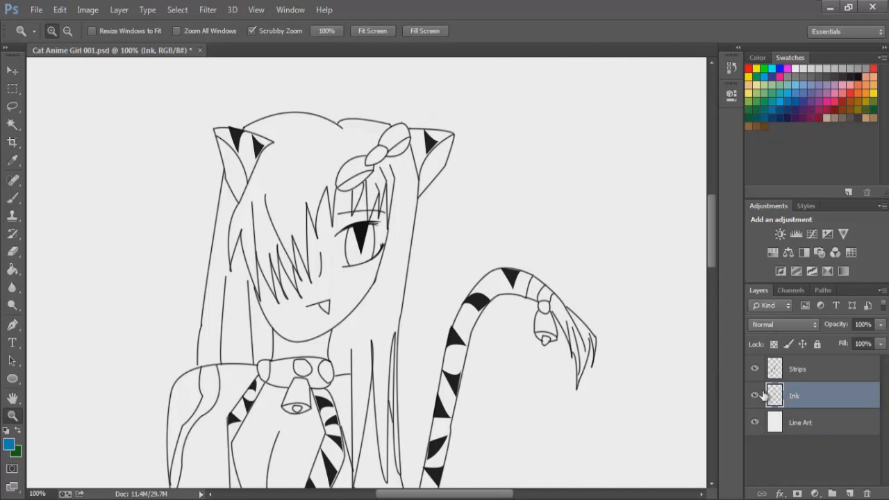
left_click(798, 429)
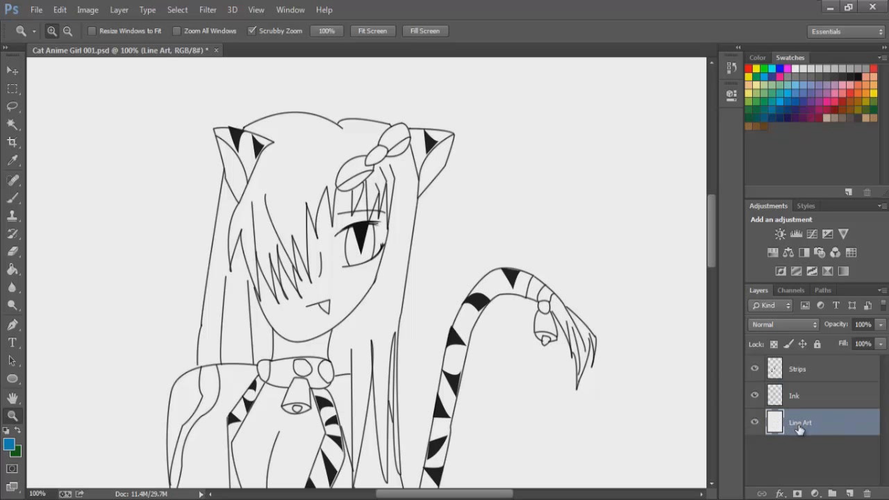
left_click(799, 396)
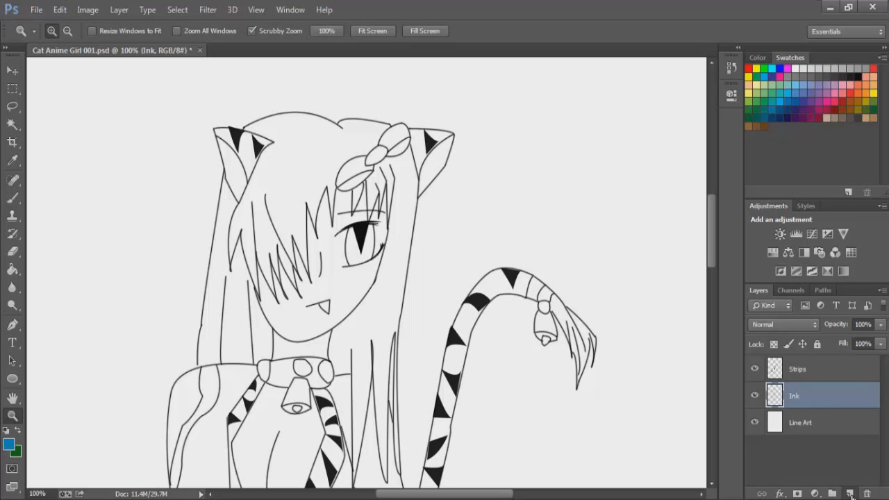
left_click(849, 493)
mouse_move(825, 393)
left_mouse_down()
mouse_move(819, 421)
mouse_move(829, 439)
left_mouse_up()
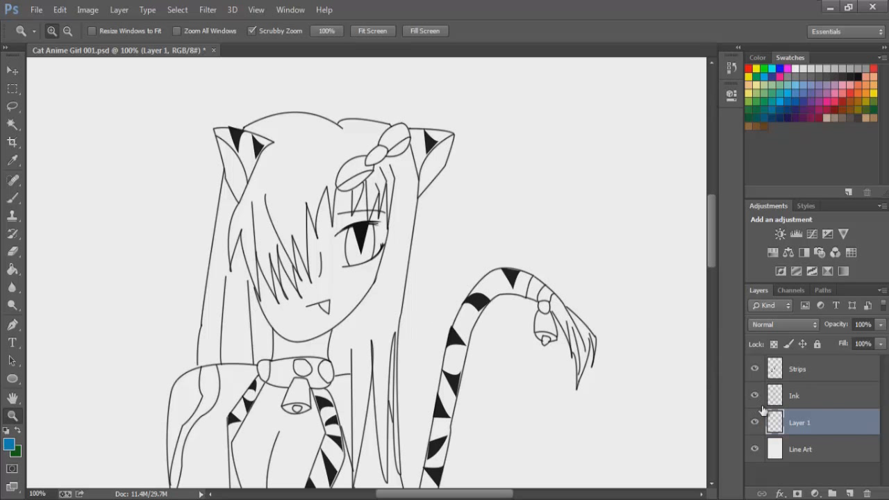
Rename the new layer as Hair.
double_click(794, 422)
key("BackSpace")
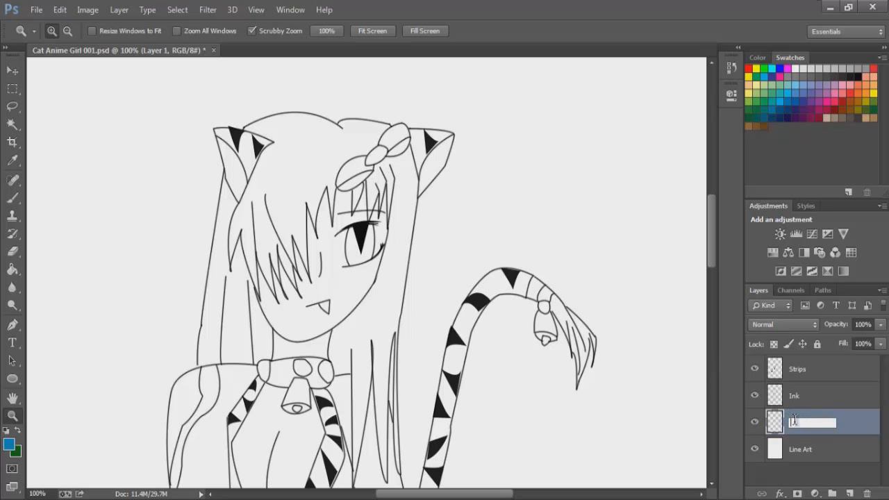
key("Return")
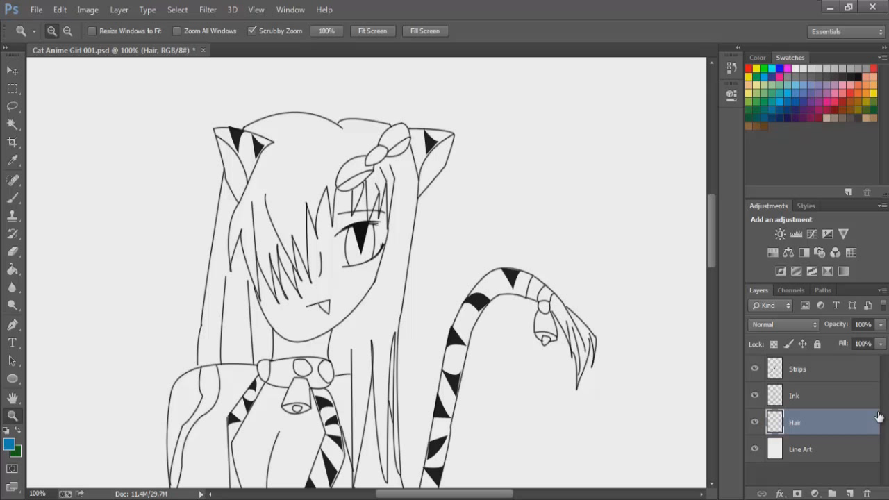
On the Ink layer, select the girl's fringe and the long hair on both sides of her face with the Magic Wand.
left_click(806, 397)
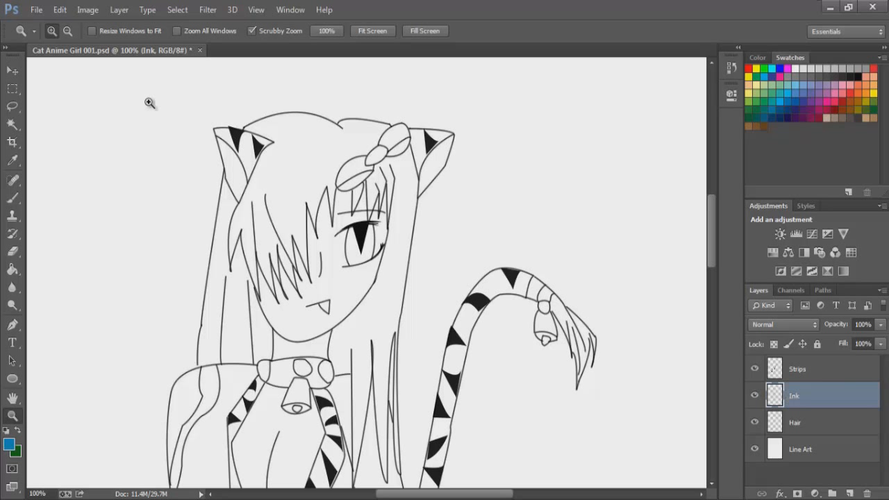
left_click(13, 124)
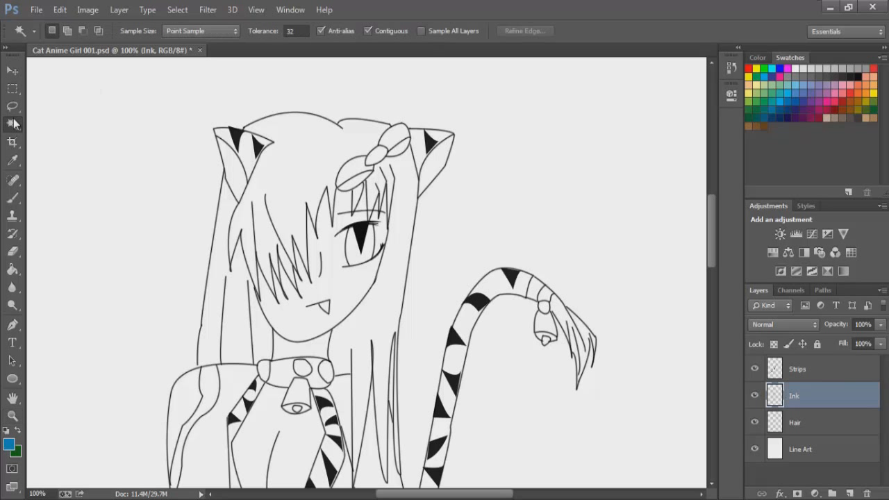
left_click(299, 156)
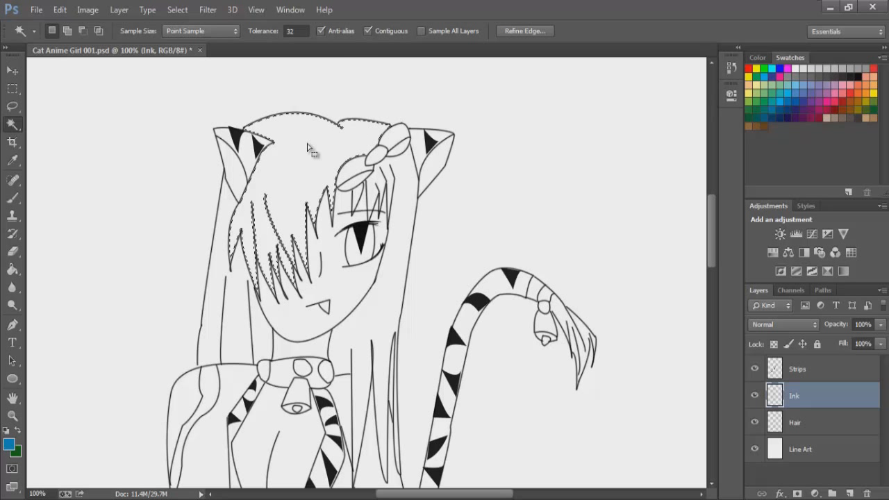
left_click(361, 203, "shift")
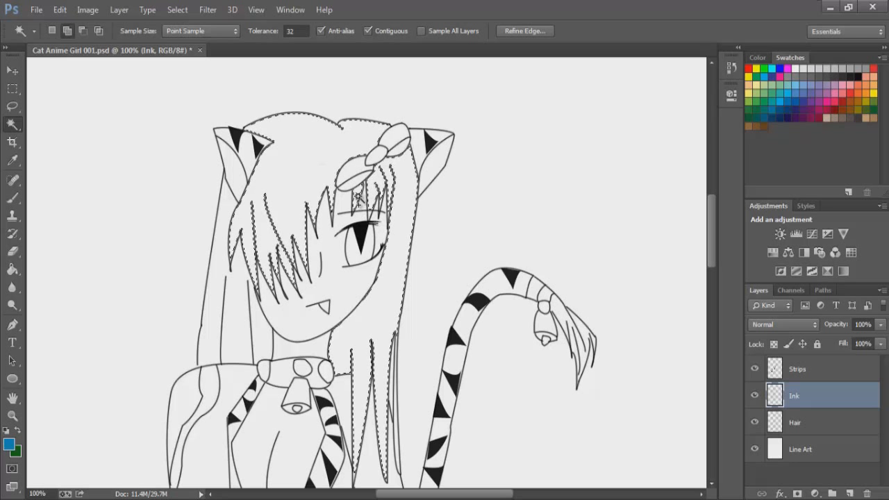
left_click(233, 295, "shift")
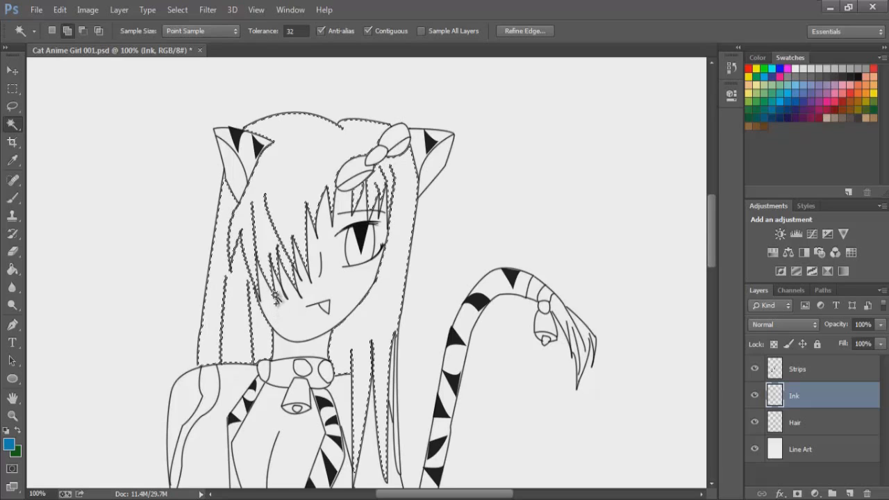
Add the small gaps between the pointed fringe strands to the hair selection with the Magic Wand.
key("z")
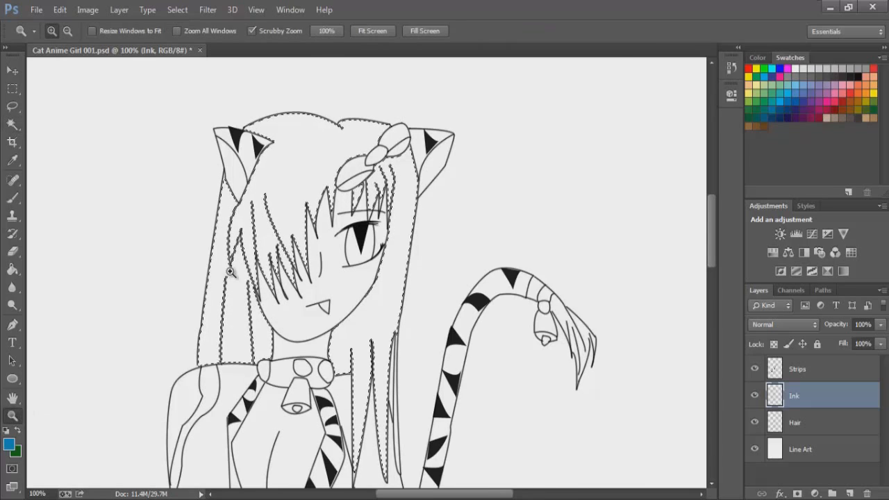
left_click(274, 287)
left_click(275, 284)
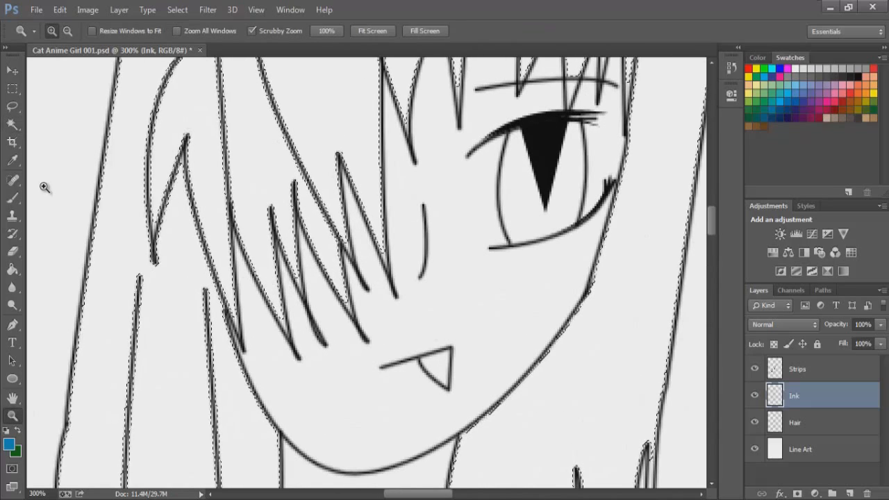
left_click(12, 124)
left_click(284, 327, "shift")
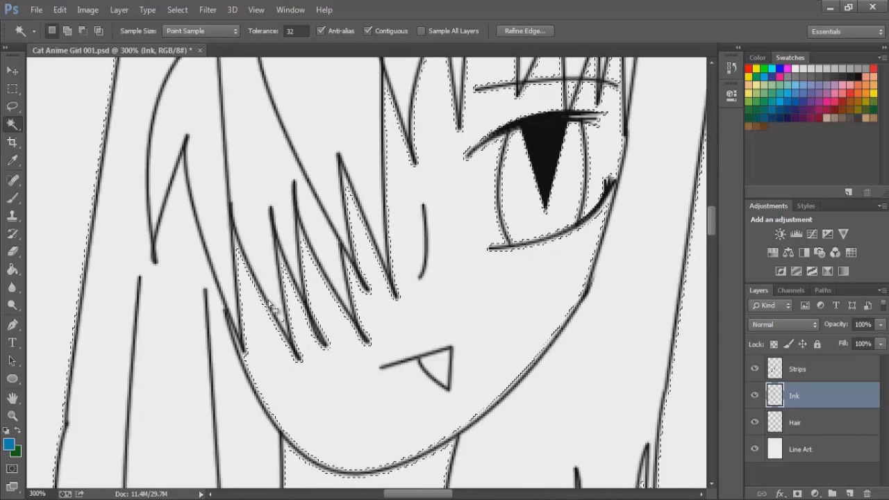
Examine the hair selection from the ears and bow down to the long strands for missed areas.
scroll(272, 301, "up", 5)
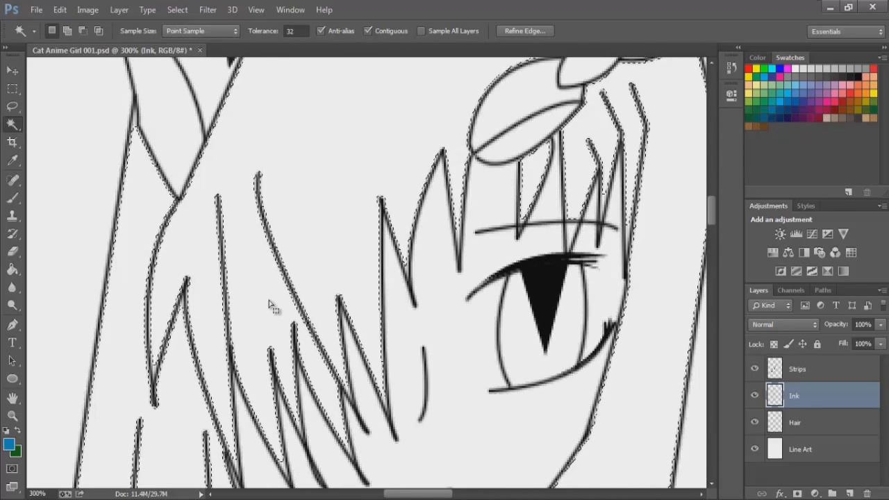
scroll(268, 300, "up", 3)
left_click(11, 415)
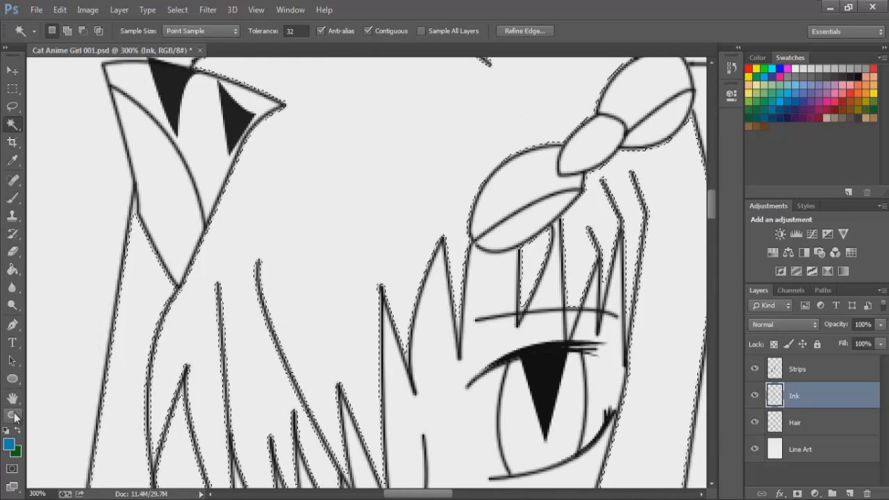
right_click(197, 356)
left_click(269, 445)
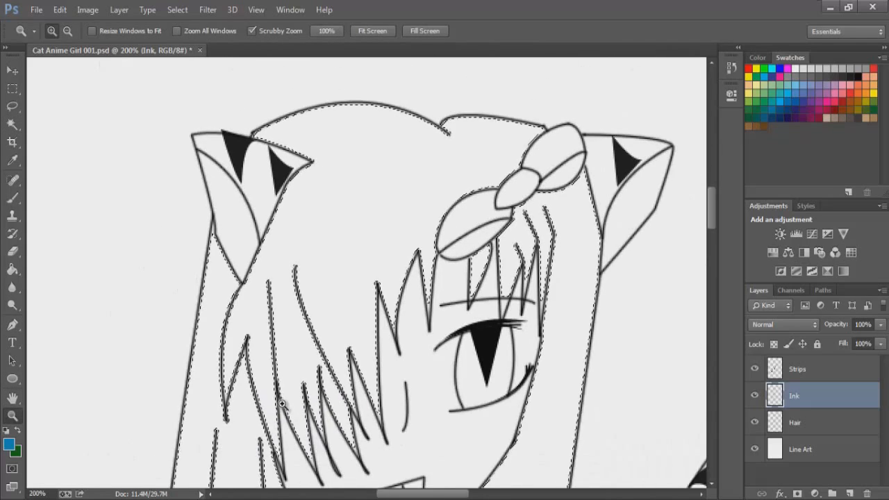
scroll(287, 399, "down", 5)
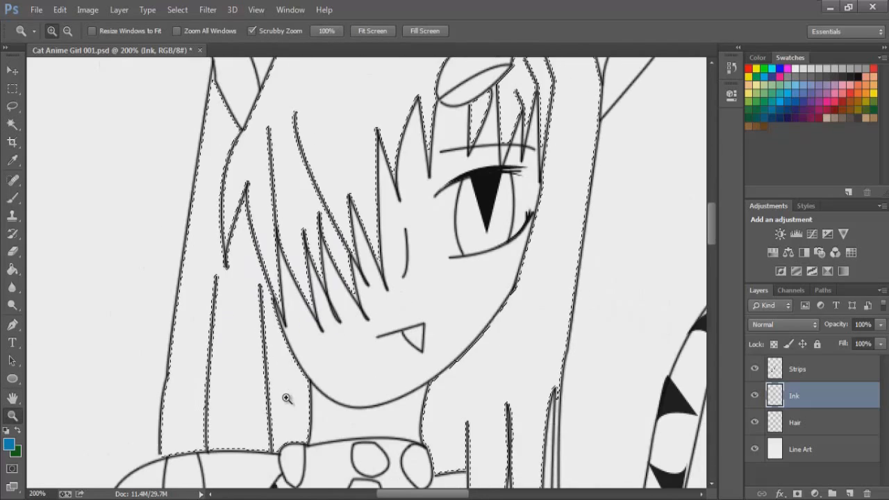
scroll(299, 233, "down", 1)
scroll(298, 233, "down", 3)
right_click(297, 236)
left_click(332, 324)
scroll(351, 316, "up", 2)
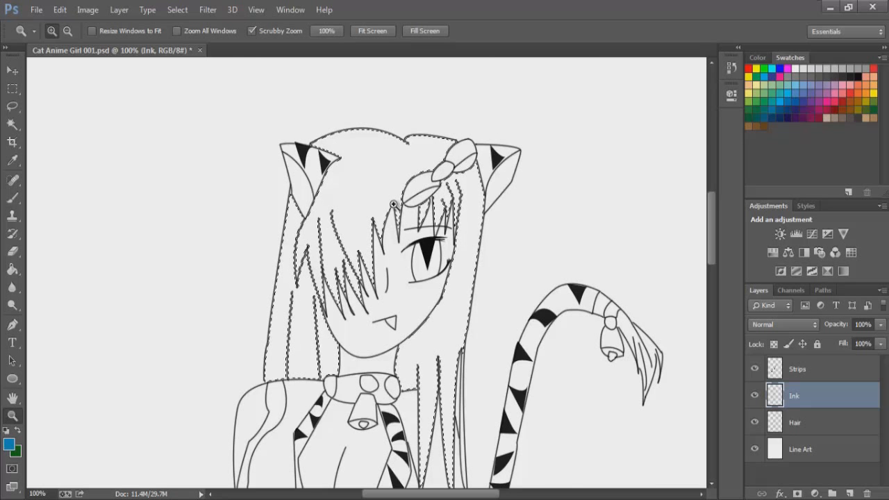
Expand the hair selection by 2 pixels so that it reaches into the ink lines.
left_click(282, 229)
left_click(278, 227)
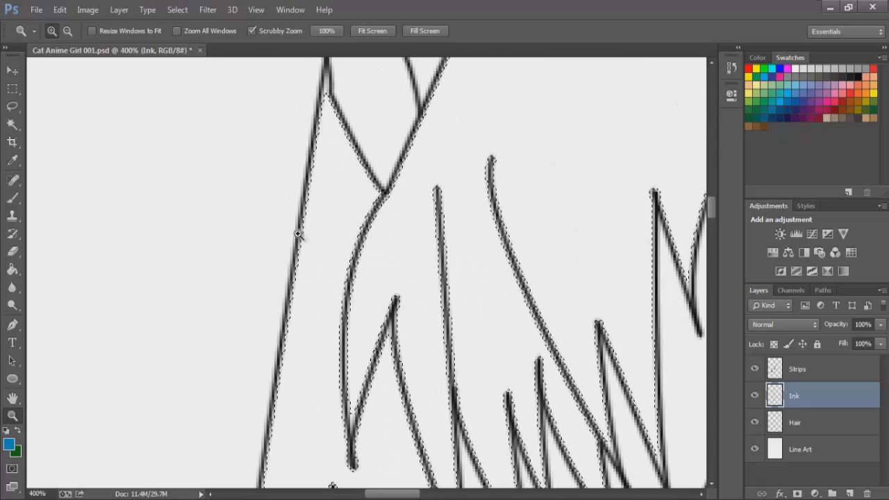
right_click(326, 214)
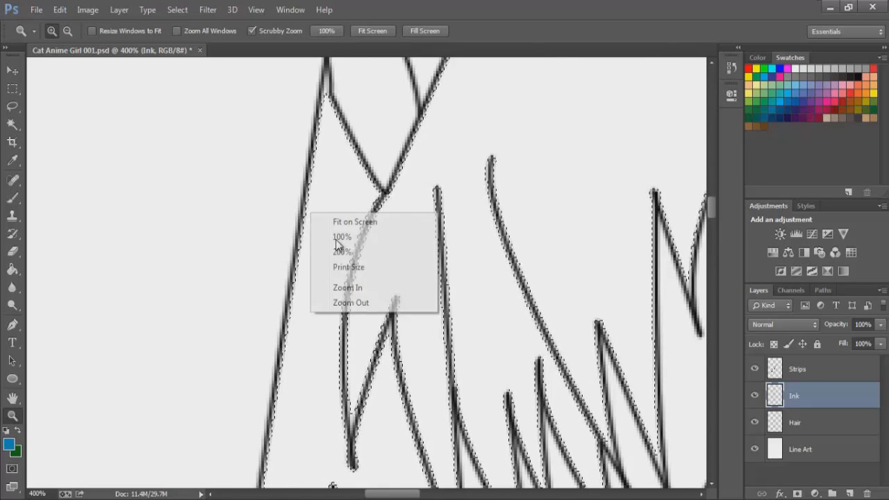
left_click(348, 301)
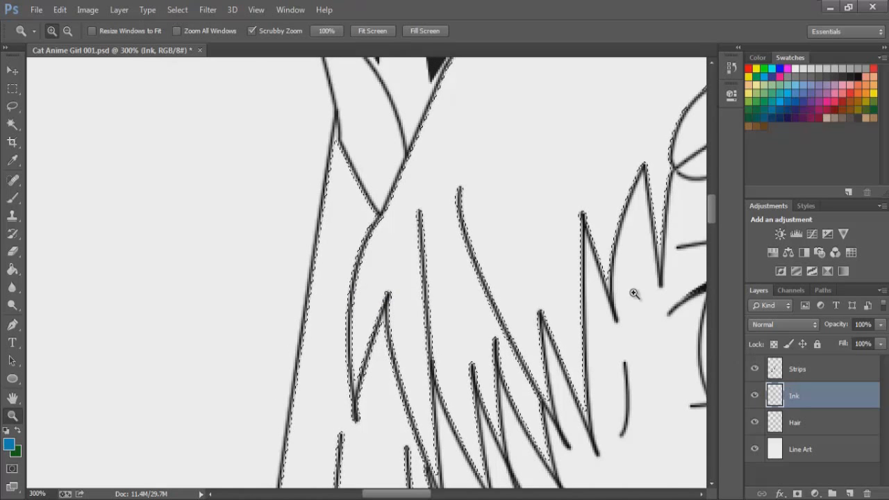
left_click(177, 11)
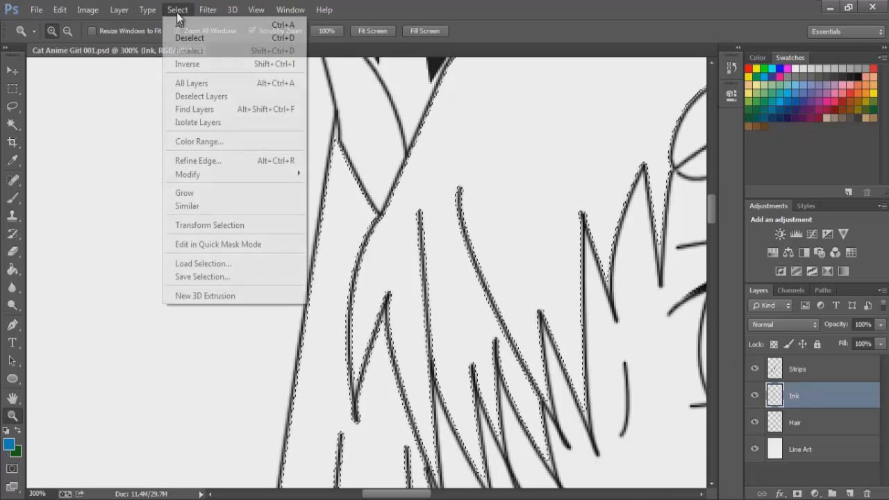
mouse_move(191, 176)
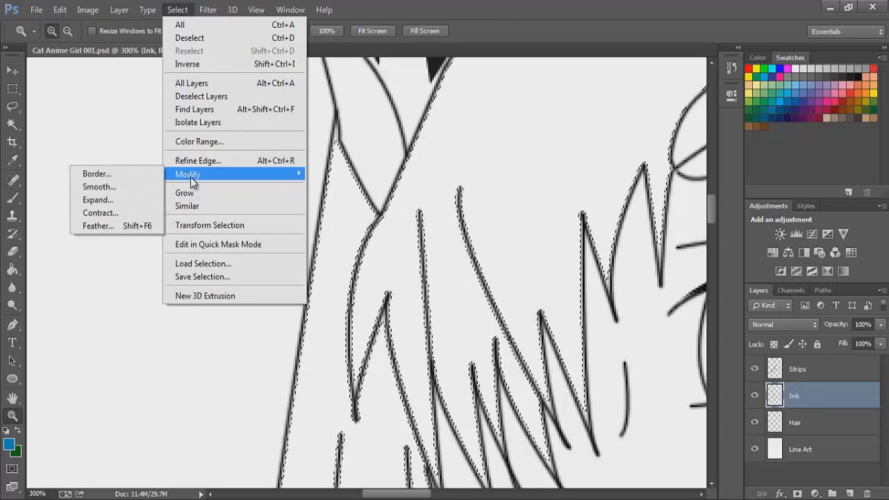
left_click(135, 199)
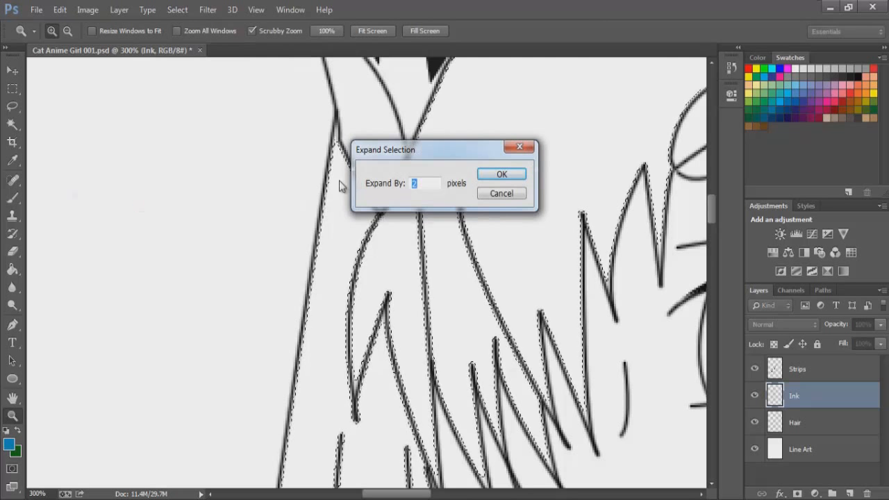
left_click(502, 174)
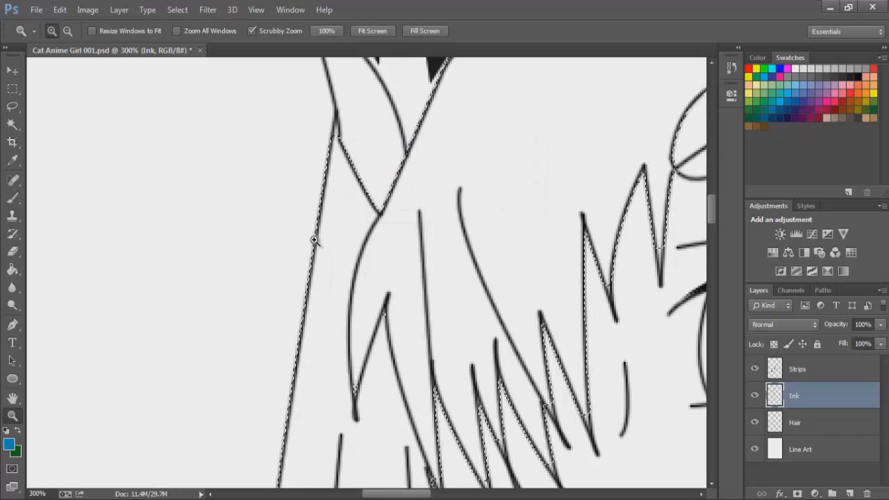
Make the Hair layer active for coloring and keep blue #0083b6 as the foreground color.
right_click(364, 236)
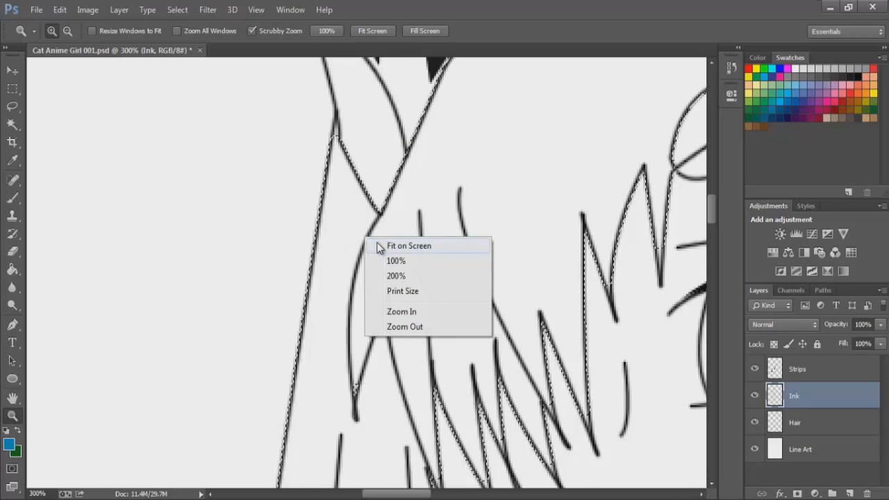
right_click(414, 298)
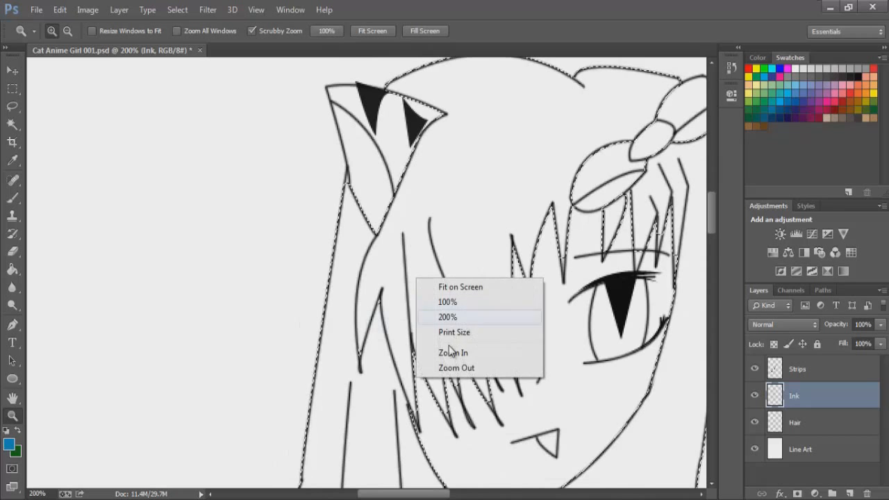
left_click(445, 365)
scroll(450, 297, "down", 1)
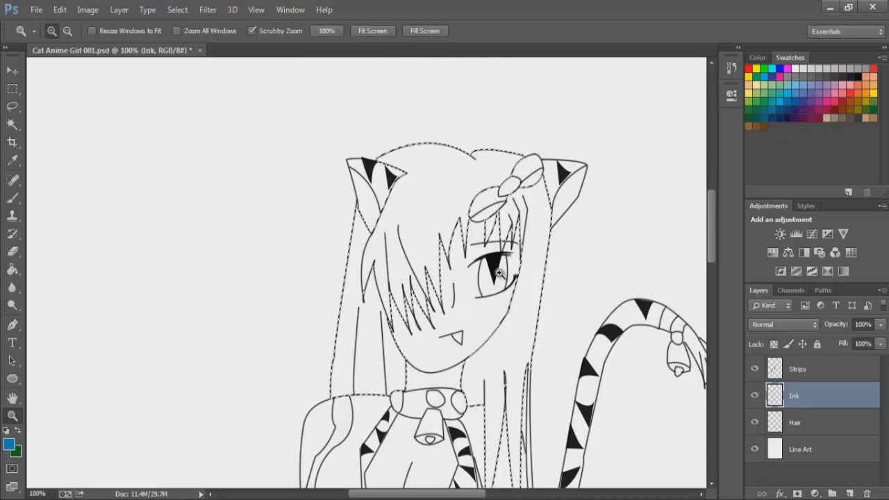
scroll(486, 180, "down", 4)
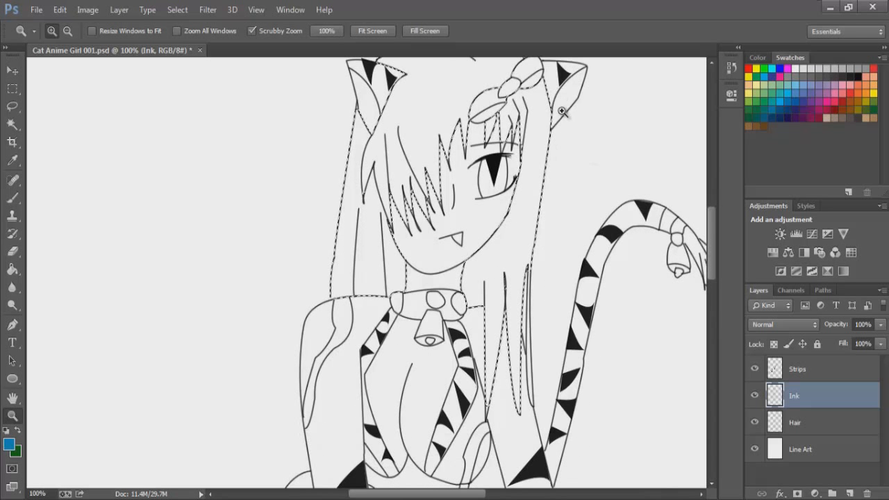
scroll(576, 187, "up", 1)
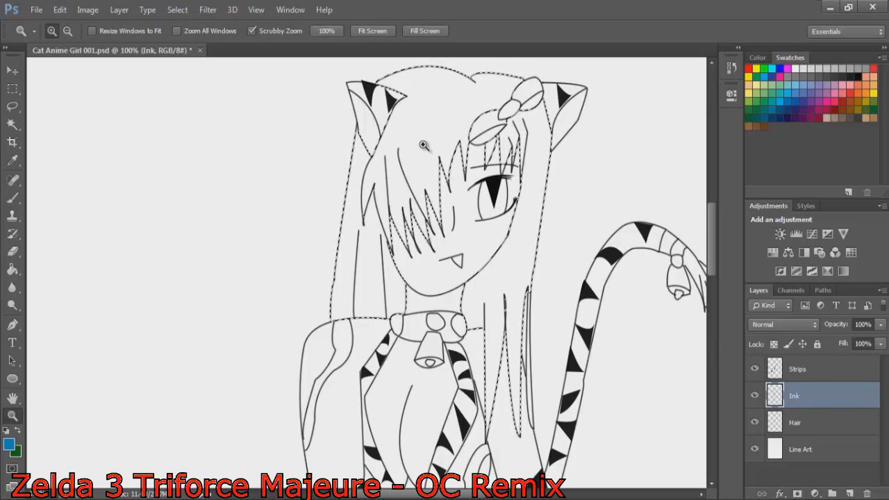
left_click(830, 421)
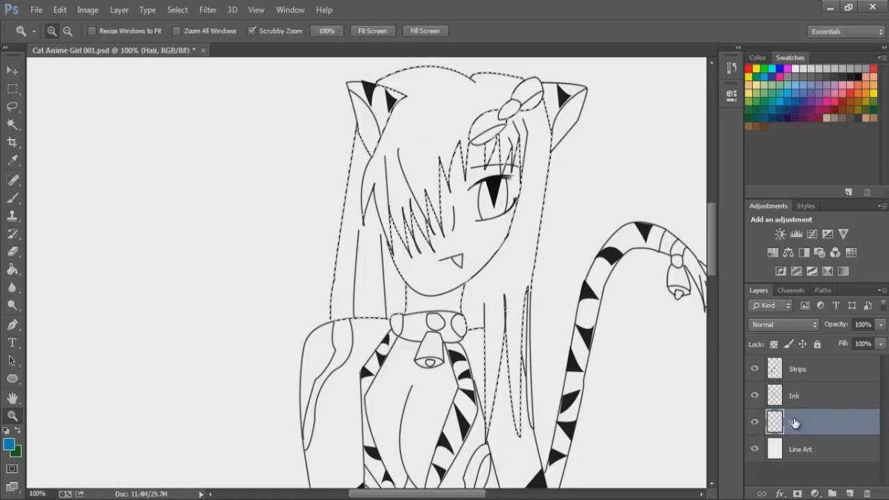
left_click(9, 444)
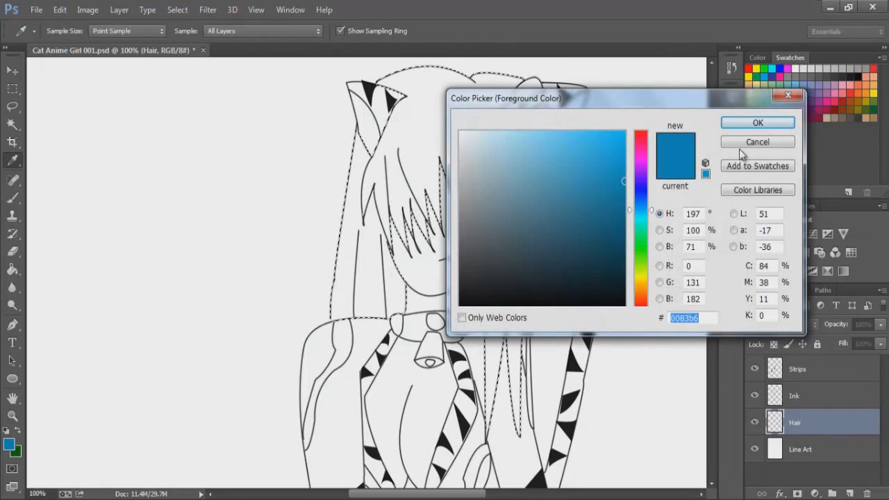
left_click(779, 123)
key("z")
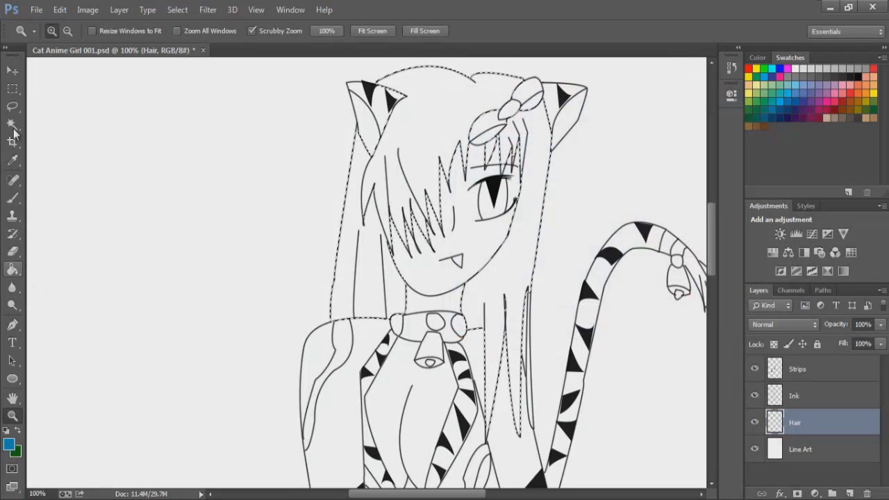
Fill the hair selection with the foreground color in Normal mode at 100% opacity, and deselect it.
left_click(16, 89)
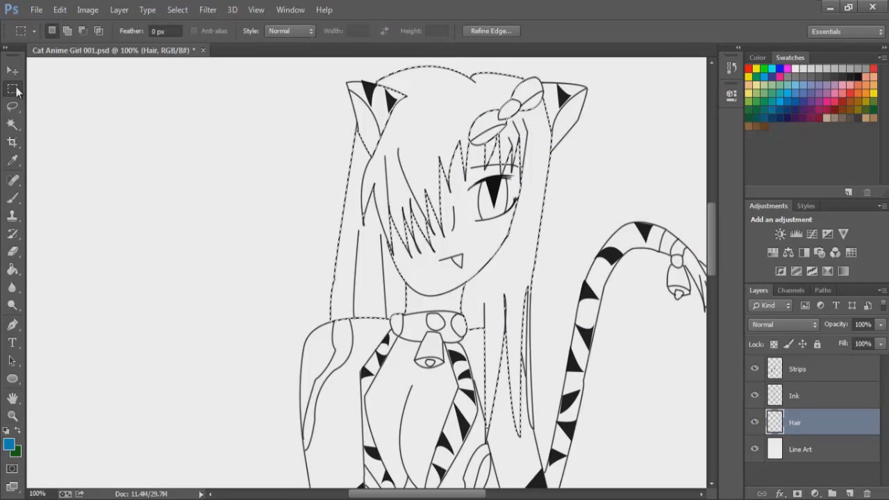
right_click(408, 160)
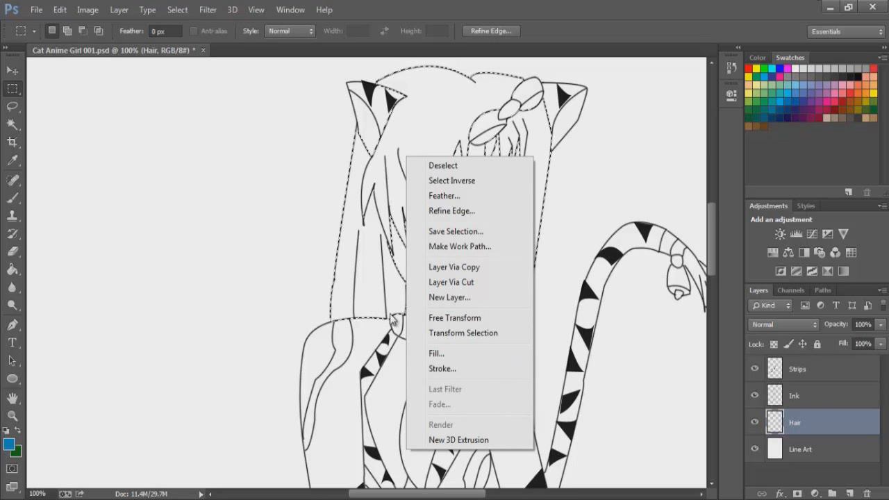
left_click(455, 354)
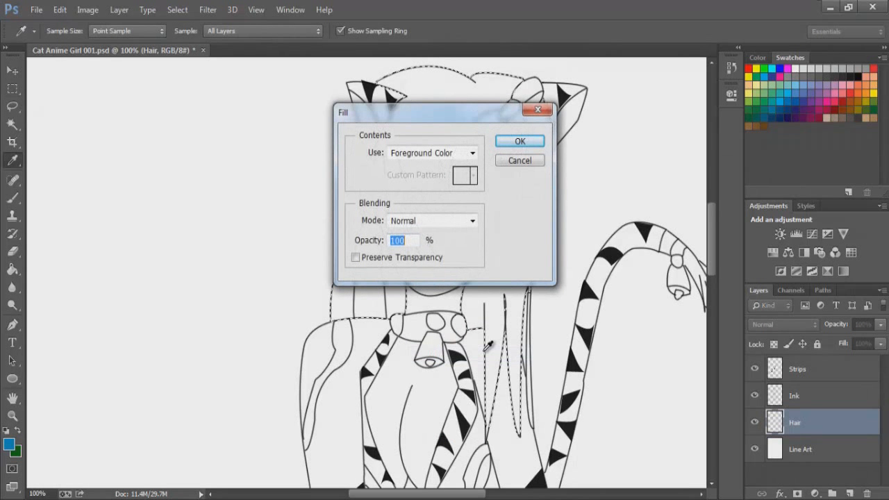
left_click(515, 142)
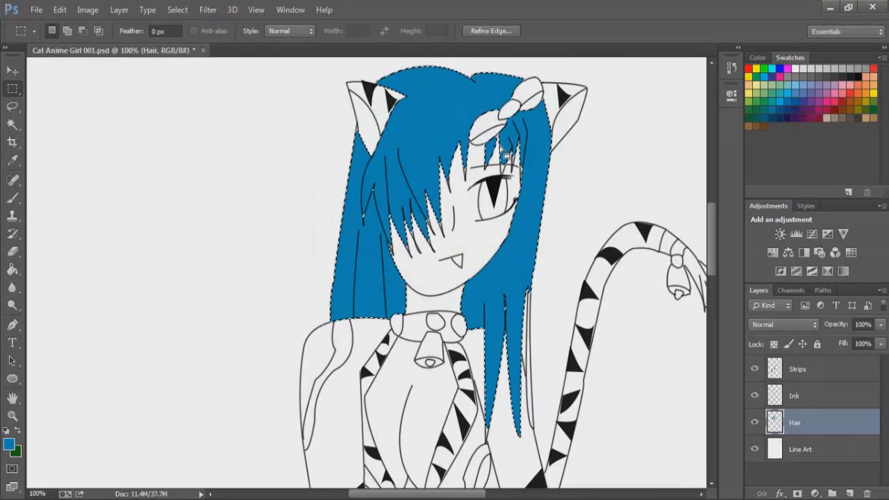
key("ctrl+d")
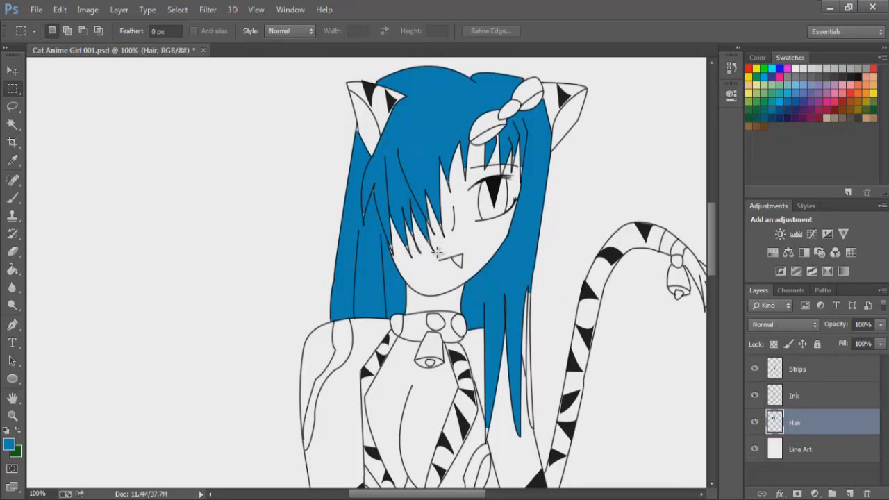
Add a layer named Hair Shadows directly above the Hair layer and clip it to Hair.
scroll(436, 254, "up", 2)
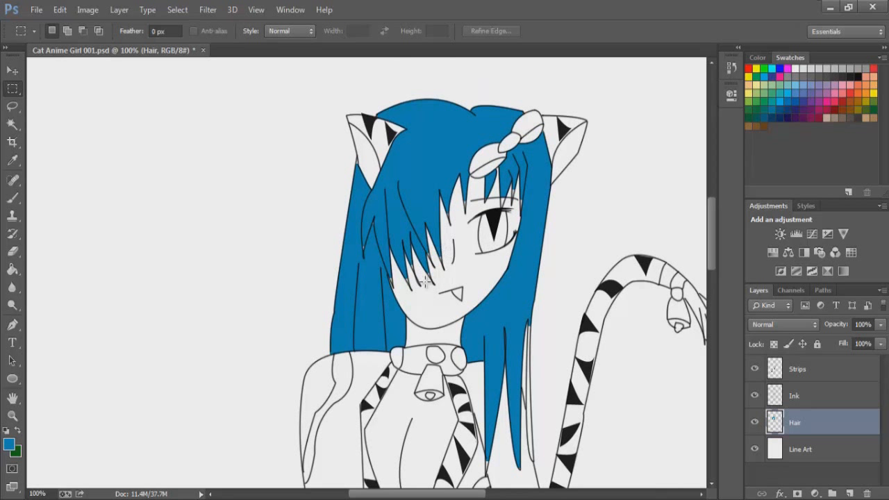
scroll(539, 261, "down", 3)
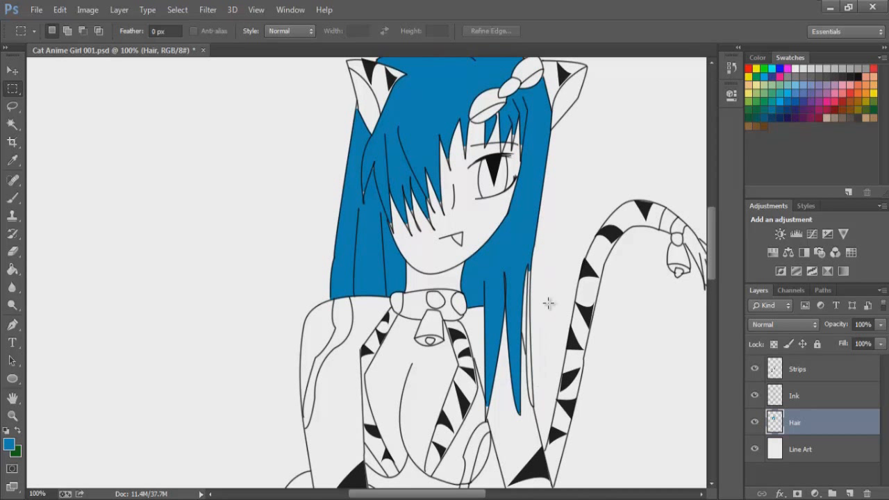
scroll(548, 303, "up", 4)
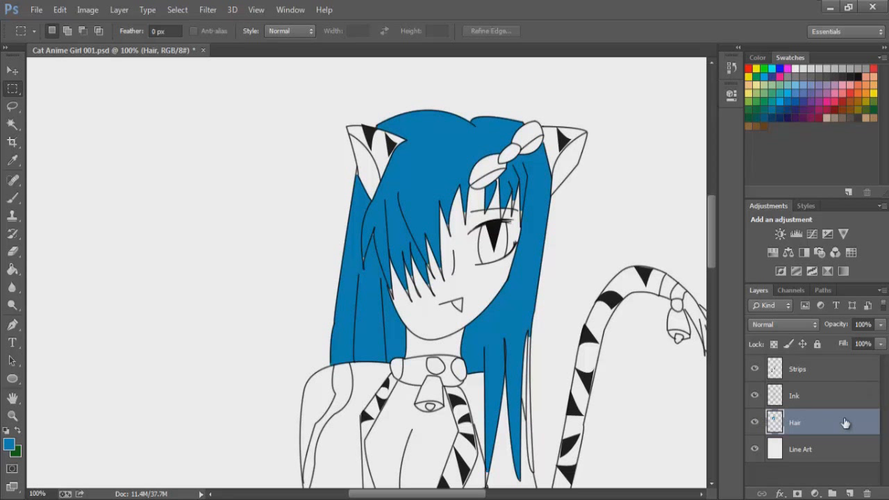
left_click(849, 493)
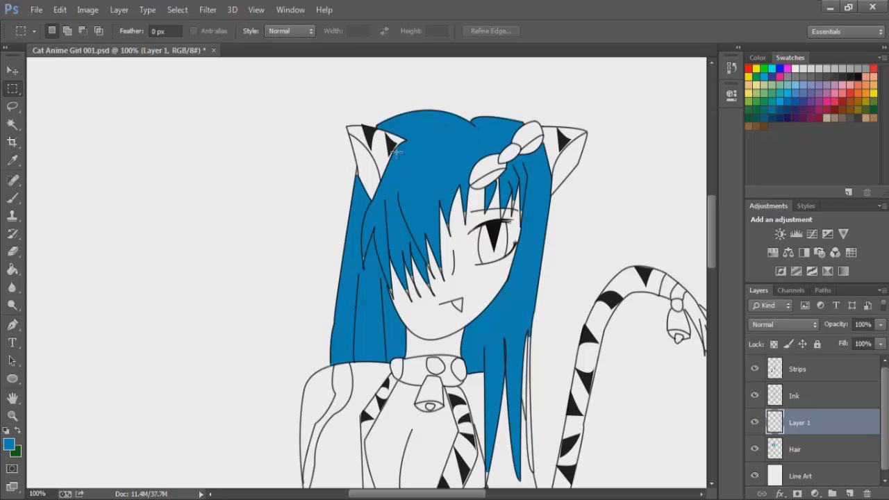
double_click(796, 423)
key("BackSpace")
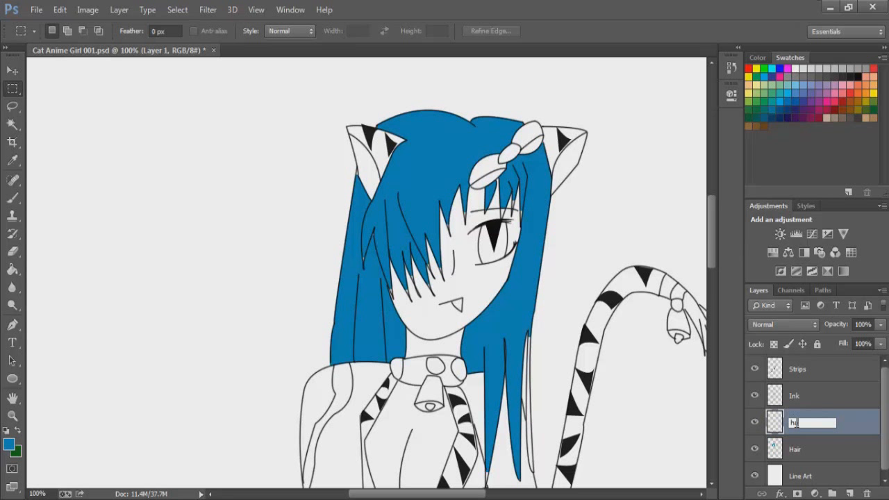
type("Hair Shadows")
key("Return")
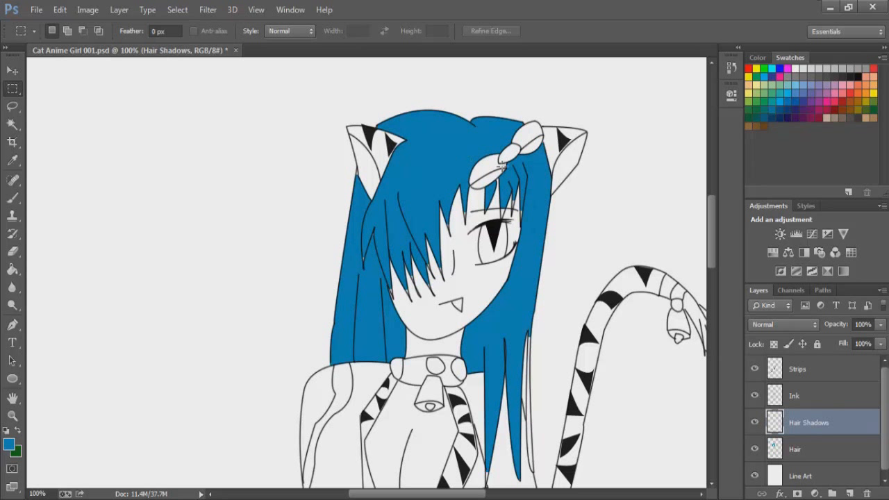
left_click(774, 433, "alt")
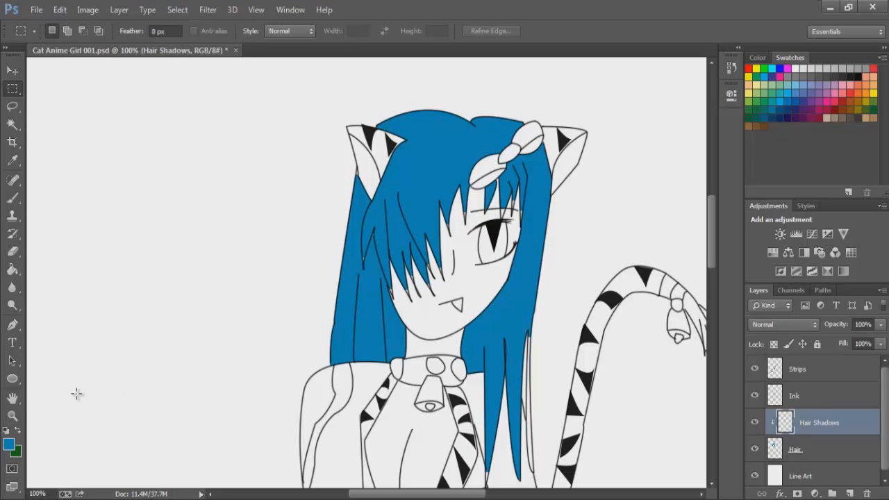
left_click(9, 445)
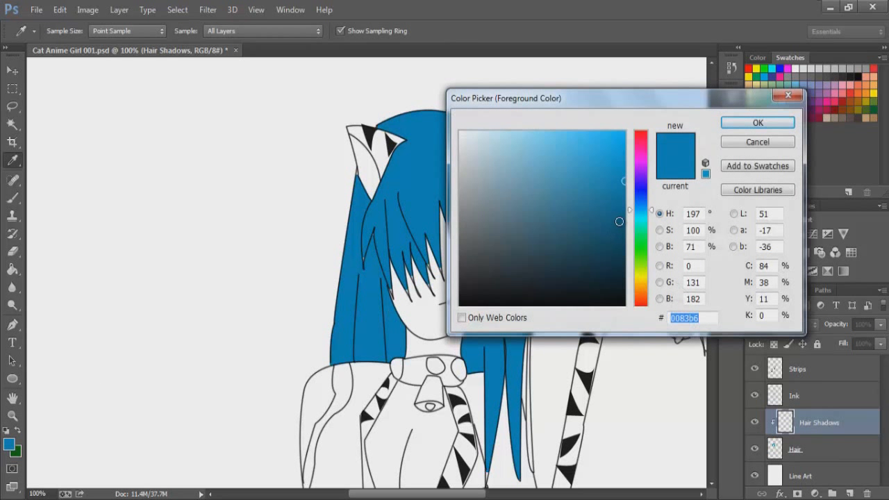
left_click(741, 145)
key("m")
Set the foreground color to a darker shade of the hair's blue for the shadows.
left_click(12, 159)
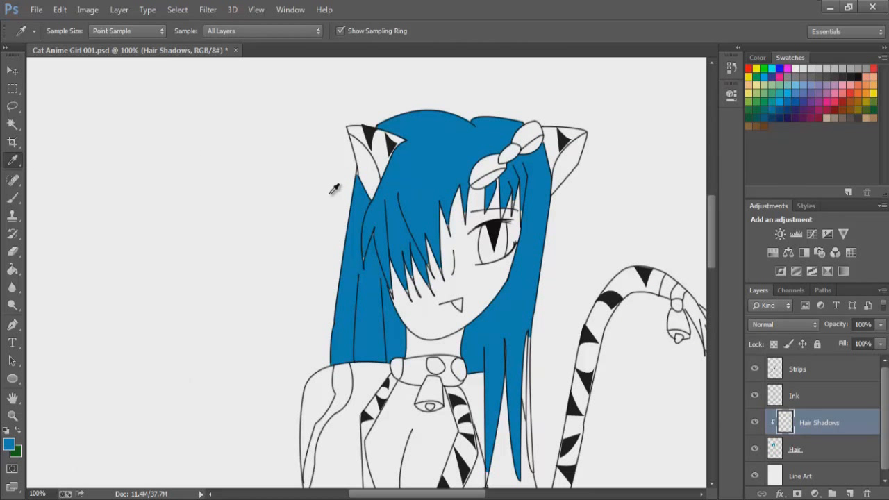
left_click(7, 445)
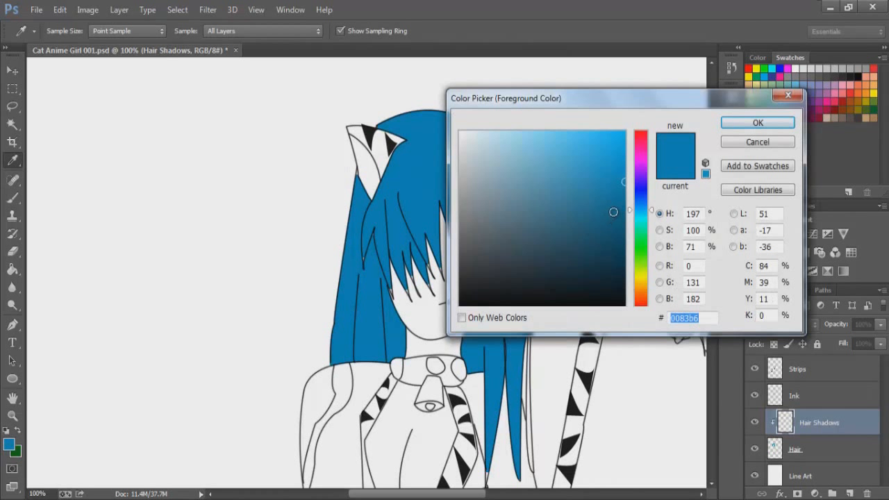
left_click_drag(625, 184, 624, 227)
left_click(758, 122)
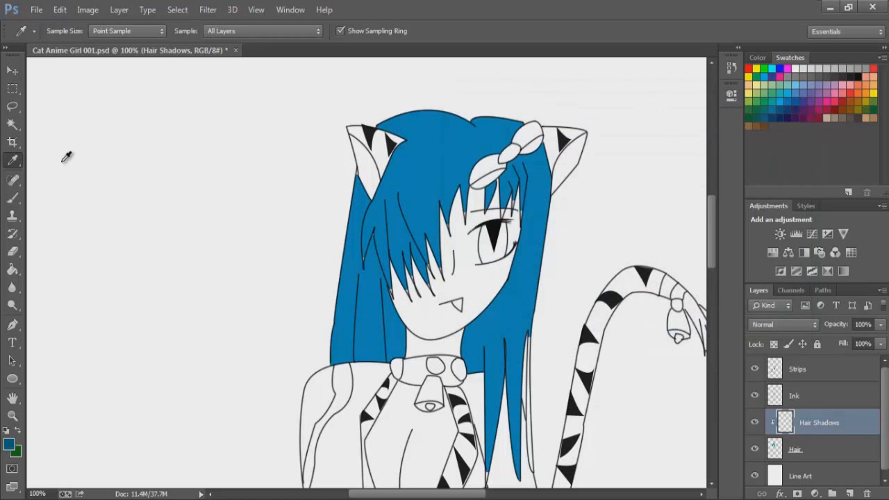
Replace the current brushes with the Basic Brushes set and pick the 12 px hard round brush for the Brush tool.
left_click(15, 199)
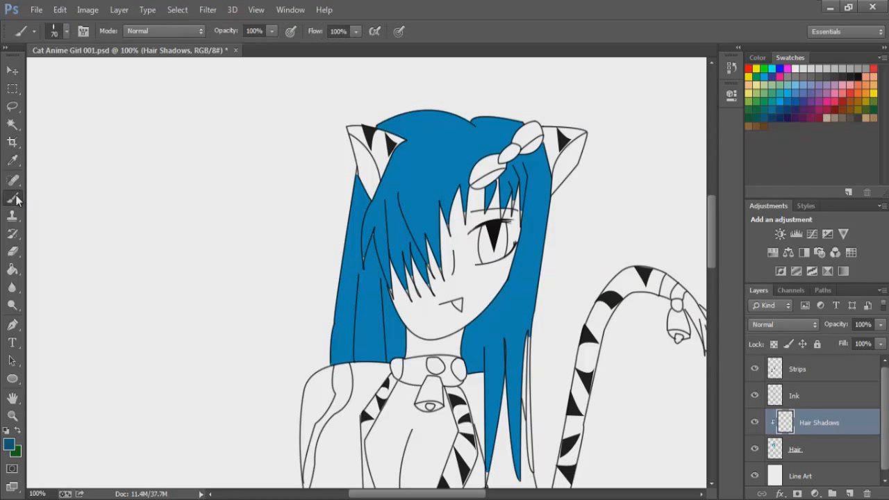
left_click(68, 34)
left_click(168, 56)
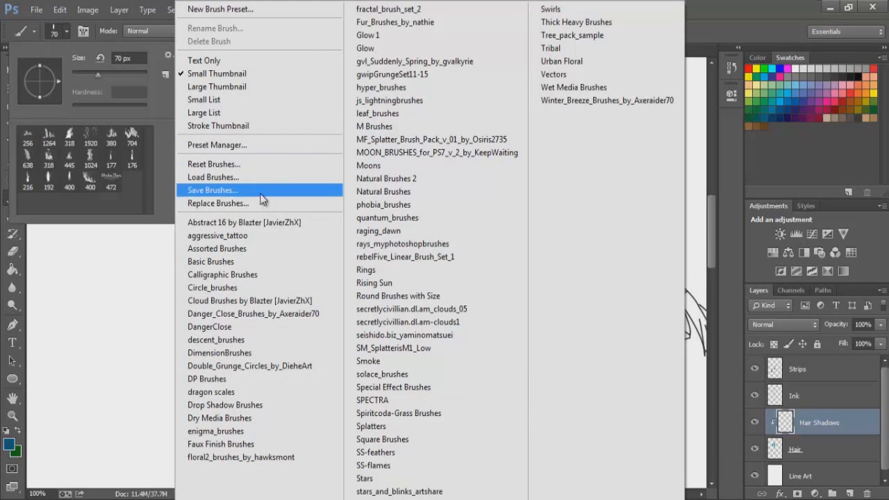
left_click(241, 263)
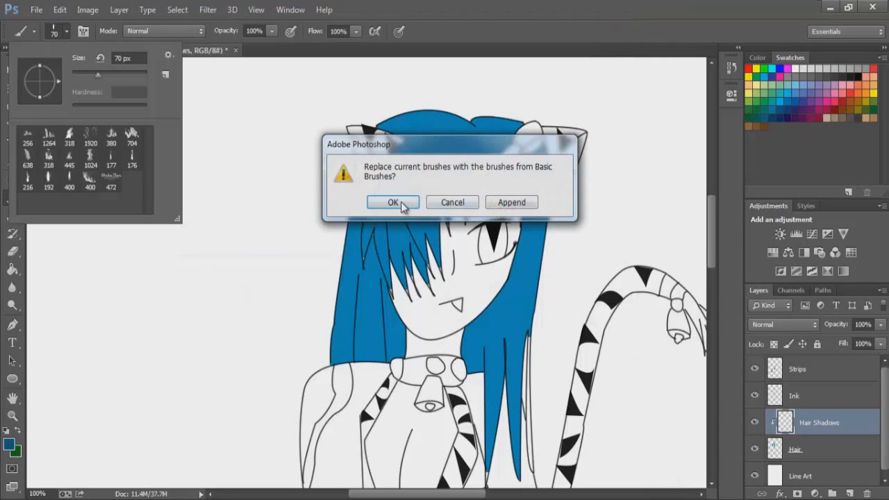
left_click(406, 203)
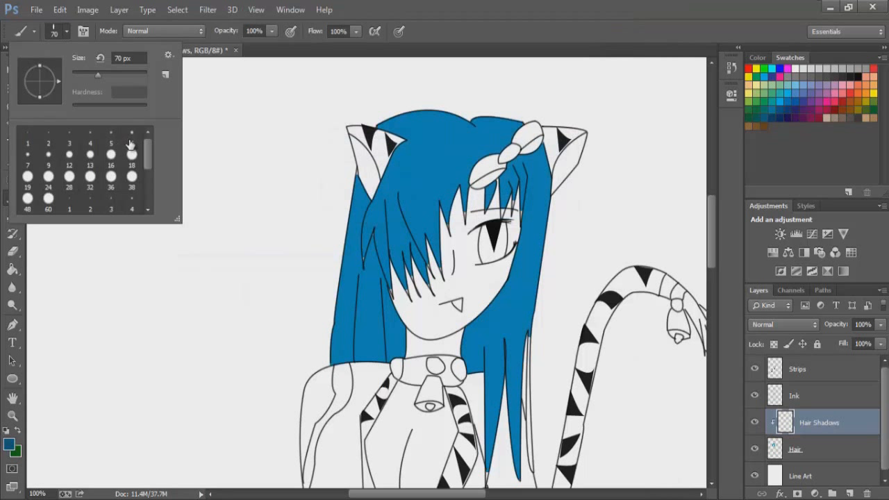
left_click(70, 154)
left_click(441, 0)
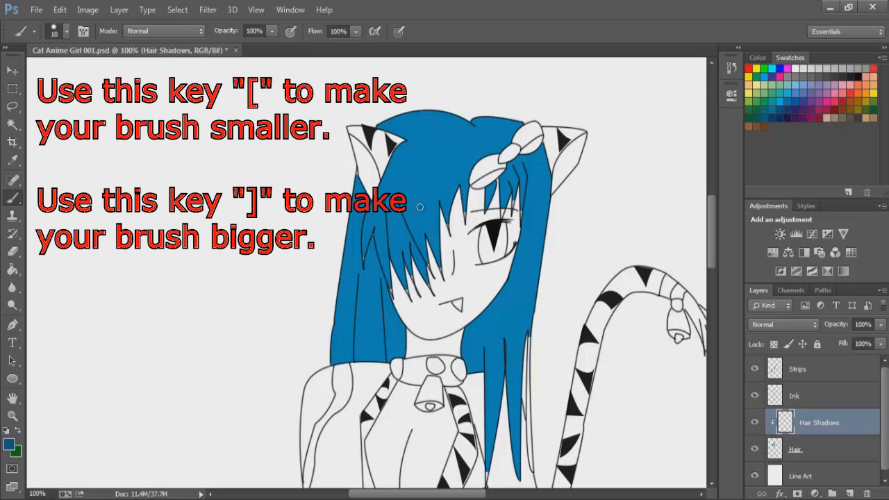
Try smaller and larger brush tip sizes and enlarge the tip to 35 px.
key("bracketleft")
key("bracketright")
key("bracketright")
key("bracketright")
key("bracketright")
key("bracketleft")
key("bracketleft")
key("bracketleft")
key("bracketleft")
key("bracketleft")
key("bracketleft")
key("bracketleft")
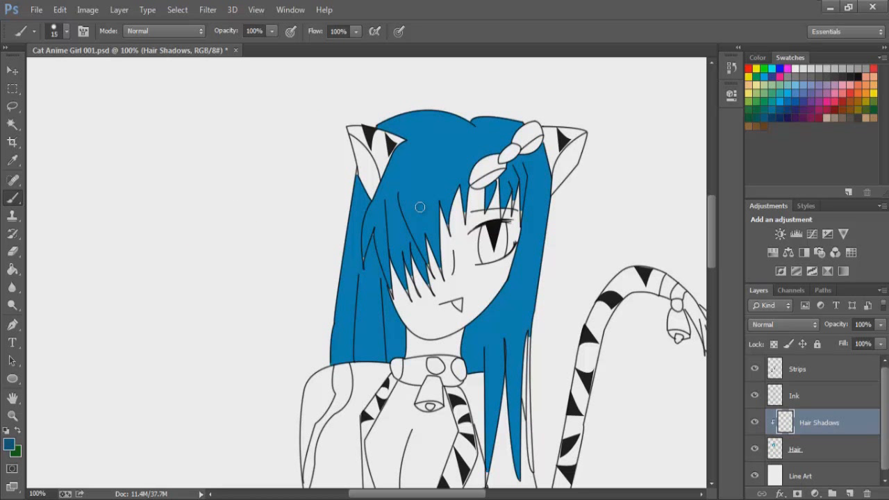
key("bracketright")
key("bracketright")
Paint dark blue shadow over the back hair beside the neck, redoing the first stroke to follow the inner strand line.
mouse_move(383, 358)
left_mouse_down()
mouse_move(382, 300)
mouse_move(395, 363)
mouse_move(378, 262)
left_mouse_up()
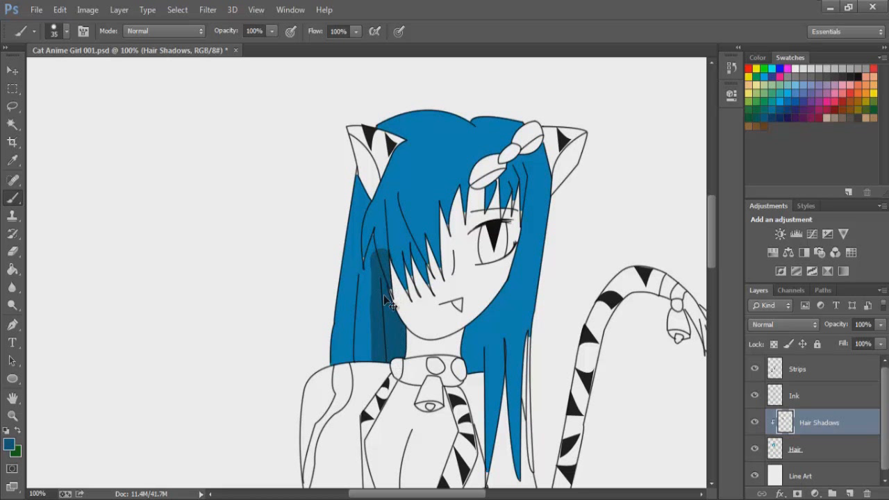
key("ctrl+z")
mouse_move(396, 352)
left_mouse_down()
mouse_move(393, 321)
mouse_move(382, 351)
mouse_move(369, 314)
mouse_move(365, 351)
mouse_move(368, 293)
mouse_move(377, 298)
left_mouse_up()
key("bracketleft")
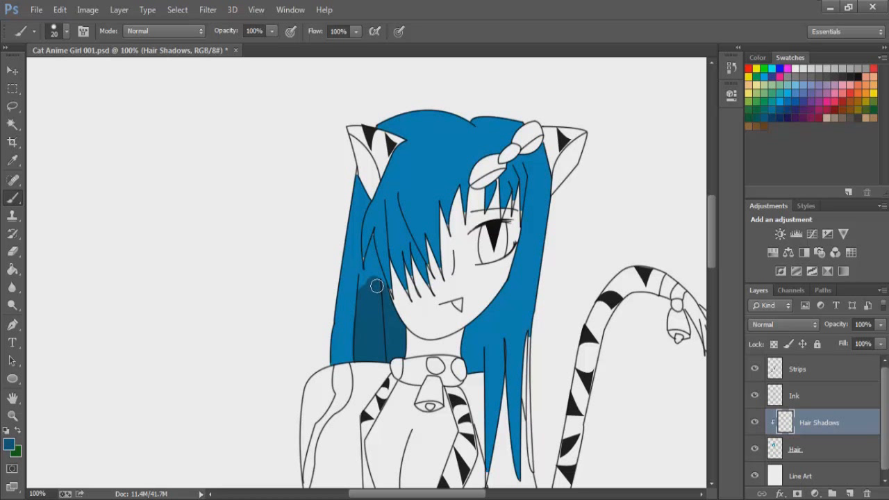
Extend the back hair shadow up to the point beneath the side lock and outward past the strand line, using adjusted brush sizes.
left_click_drag(362, 288, 372, 266)
key("bracketleft")
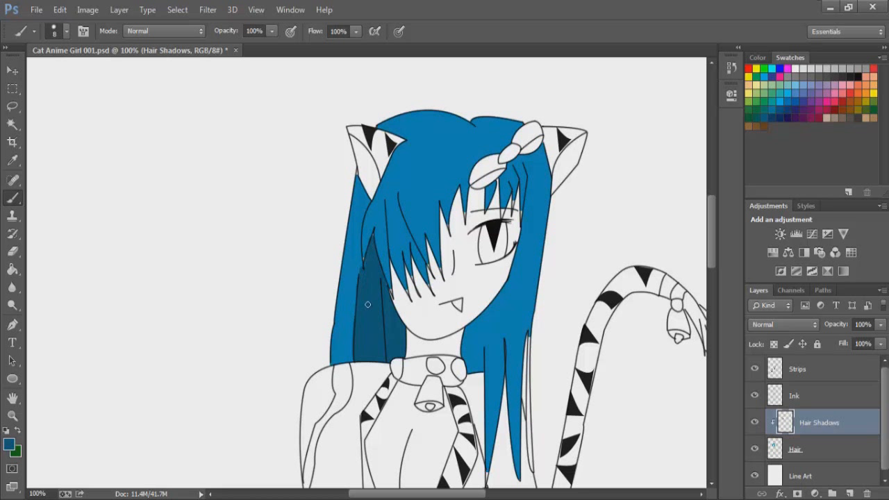
key("bracketright")
left_click_drag(353, 355, 359, 279)
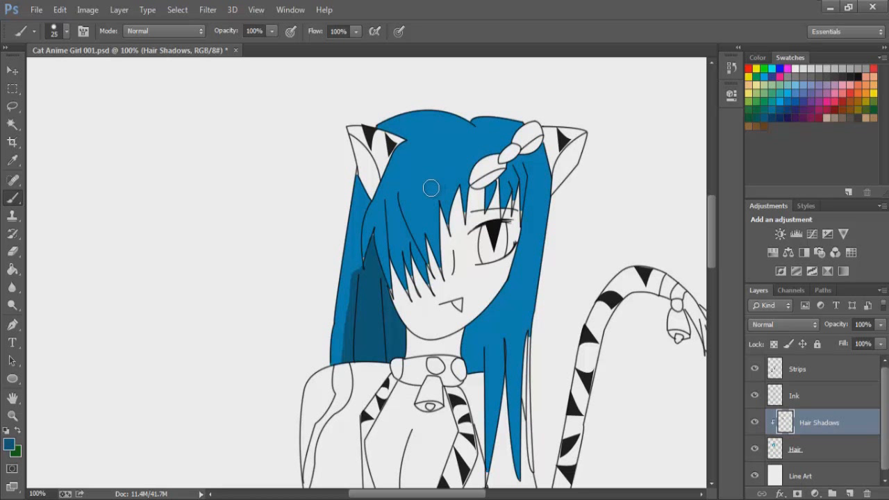
Paint dark blue shadow over the long bangs beside the nose, up to the crown and across to the braided hair ornament.
mouse_move(445, 166)
left_mouse_down()
mouse_move(433, 219)
mouse_move(446, 280)
left_mouse_up()
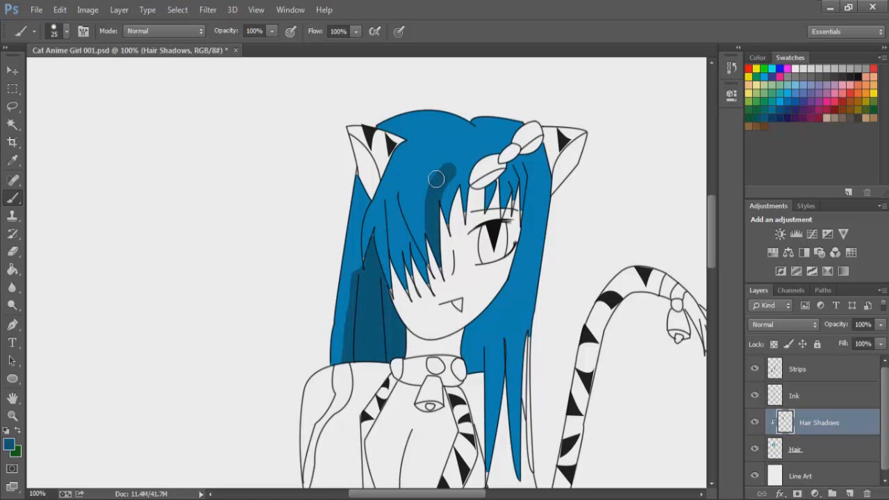
mouse_move(430, 194)
left_mouse_down()
mouse_move(422, 248)
mouse_move(420, 198)
mouse_move(436, 170)
mouse_move(453, 161)
mouse_move(429, 167)
mouse_move(416, 206)
mouse_move(429, 285)
mouse_move(431, 179)
mouse_move(448, 168)
mouse_move(440, 155)
mouse_move(469, 142)
mouse_move(442, 144)
mouse_move(424, 169)
mouse_move(474, 143)
mouse_move(464, 161)
mouse_move(469, 212)
mouse_move(457, 173)
left_mouse_up()
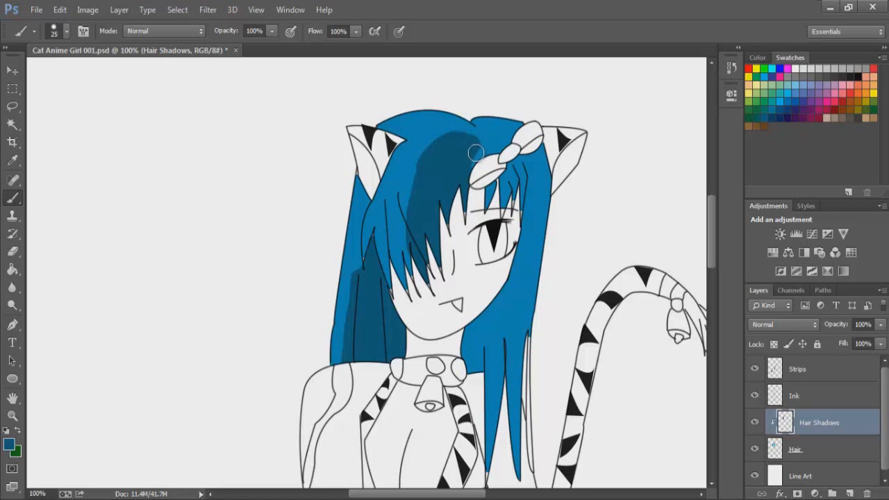
mouse_move(472, 146)
left_mouse_down()
mouse_move(480, 158)
mouse_move(518, 132)
left_mouse_up()
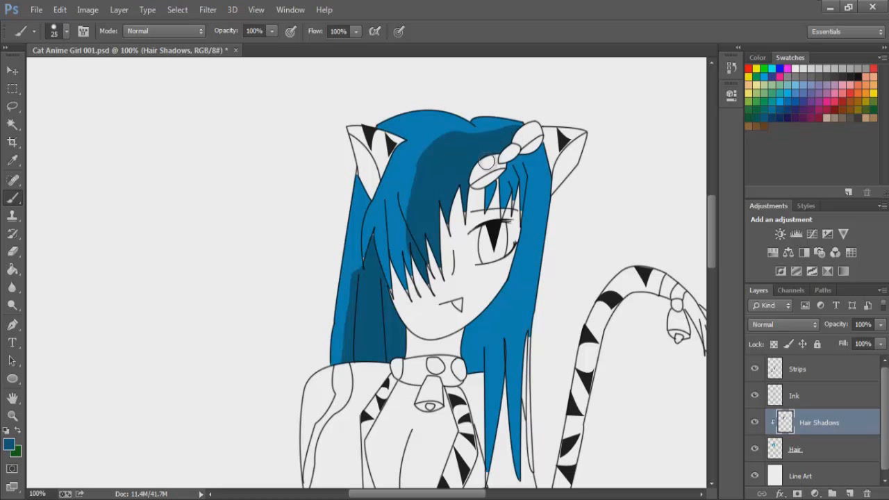
Shade the hair behind the jaw on the visible-eye side, and extend the crown shadow up to the parting and hair outline.
mouse_move(480, 357)
left_mouse_down()
mouse_move(477, 324)
mouse_move(478, 372)
mouse_move(462, 343)
mouse_move(502, 289)
mouse_move(489, 342)
mouse_move(489, 356)
mouse_move(495, 323)
mouse_move(499, 362)
mouse_move(484, 363)
mouse_move(498, 360)
mouse_move(496, 337)
left_mouse_up()
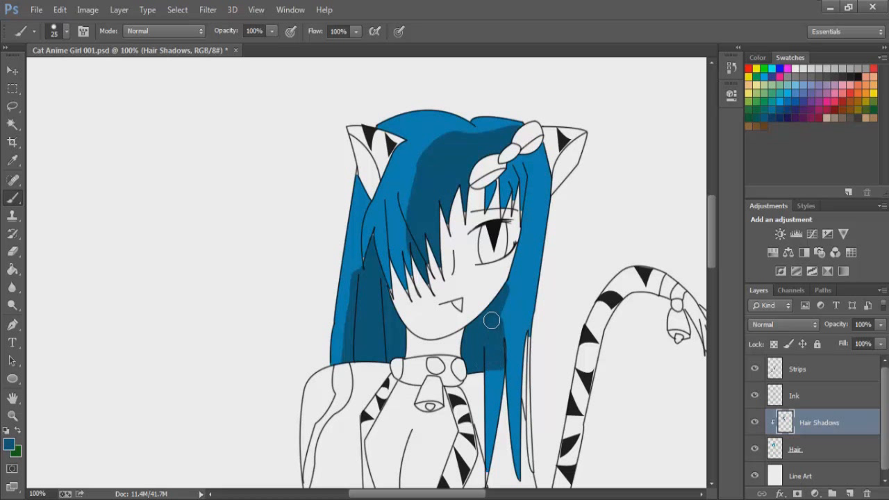
left_click_drag(490, 323, 508, 276)
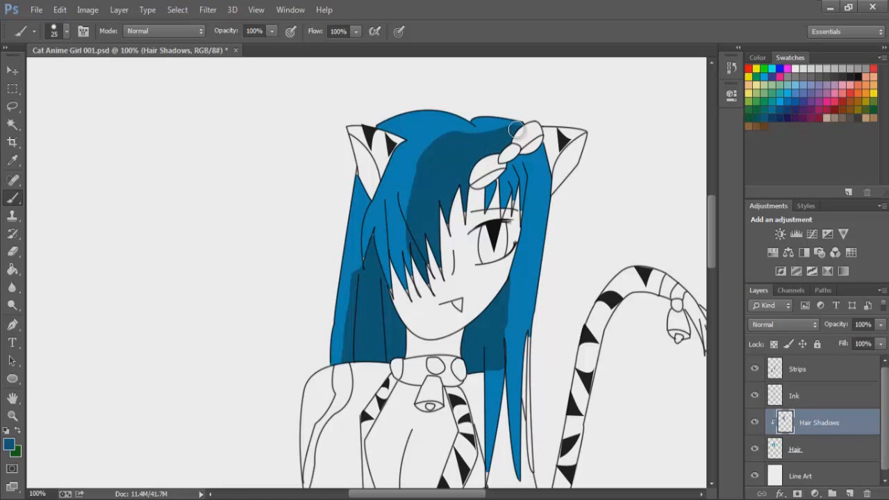
mouse_move(507, 124)
left_mouse_down()
mouse_move(451, 132)
mouse_move(428, 154)
mouse_move(411, 201)
mouse_move(417, 259)
left_mouse_up()
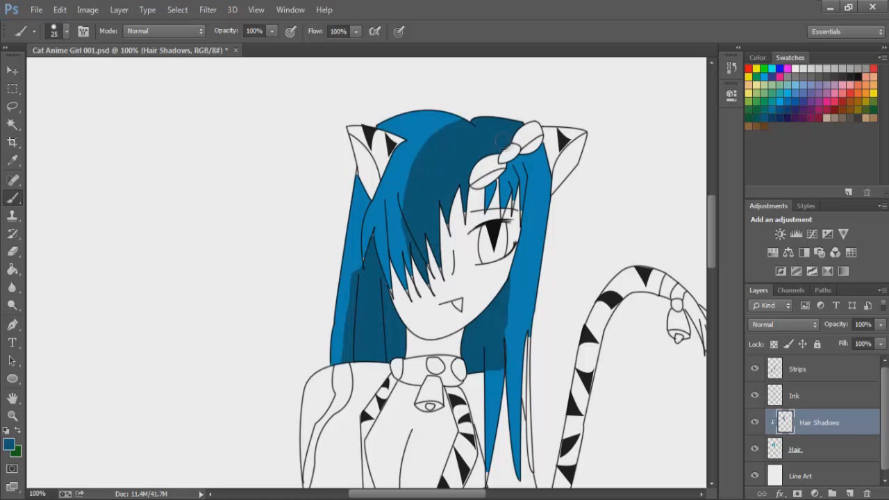
Shade the short bangs below the braided ornament and the inner edge of the side hair down along the face.
left_click_drag(523, 160, 489, 198)
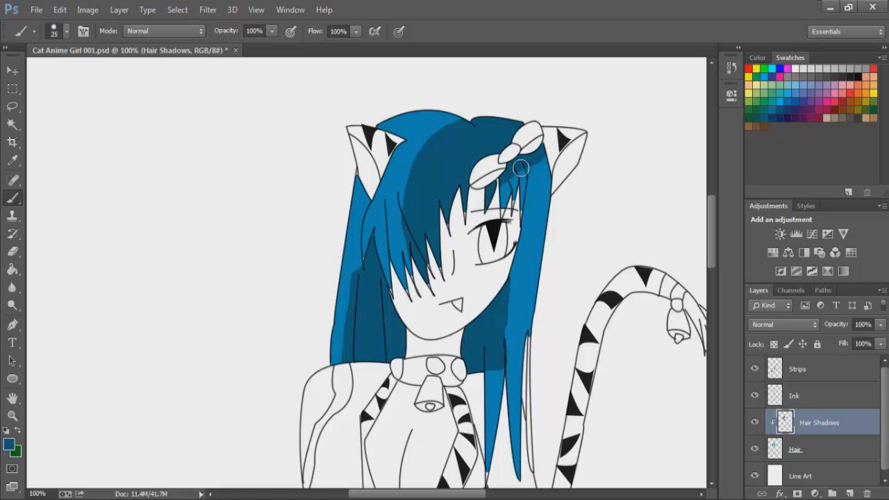
left_click_drag(524, 165, 524, 213)
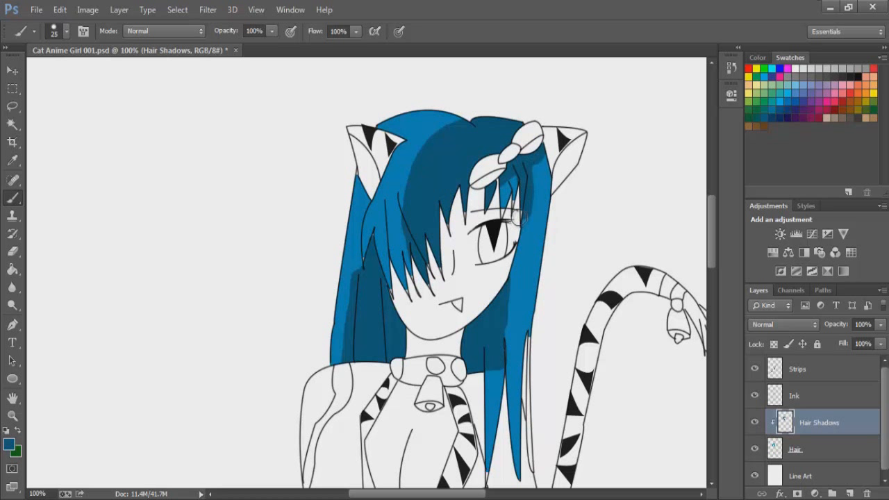
left_click_drag(523, 219, 501, 292)
left_click_drag(516, 175, 511, 207)
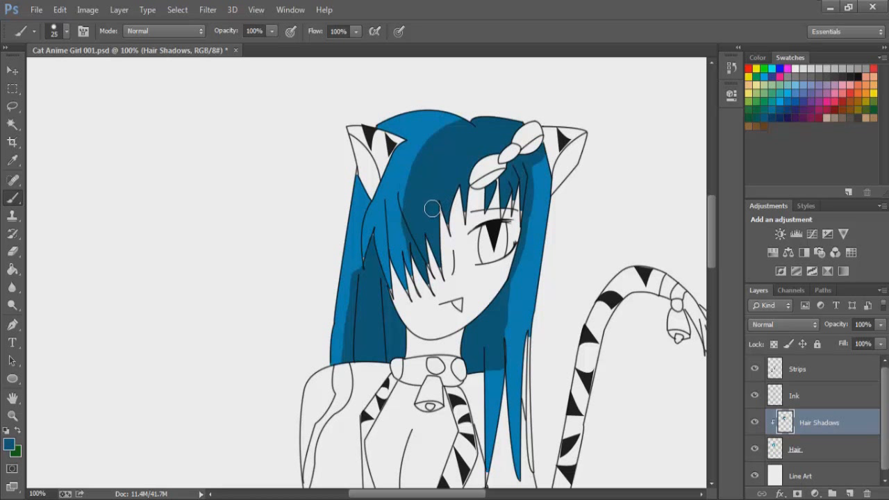
scroll(432, 208, "up", 2)
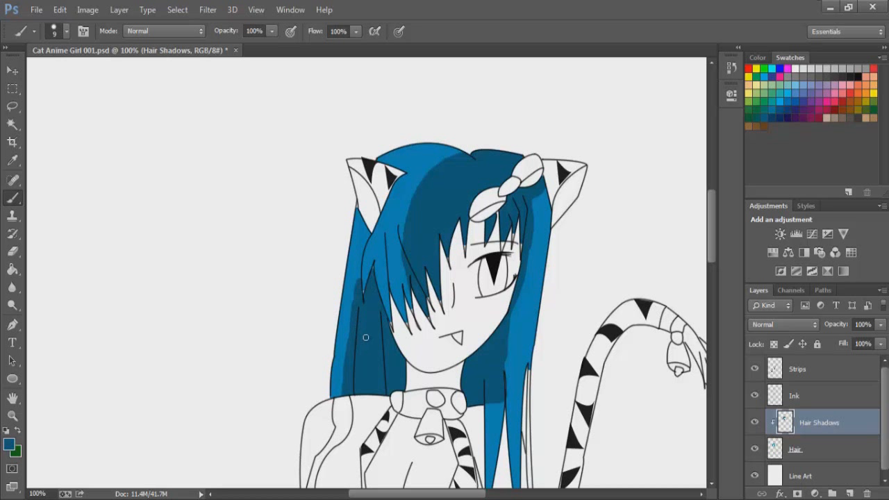
scroll(395, 343, "down", 2)
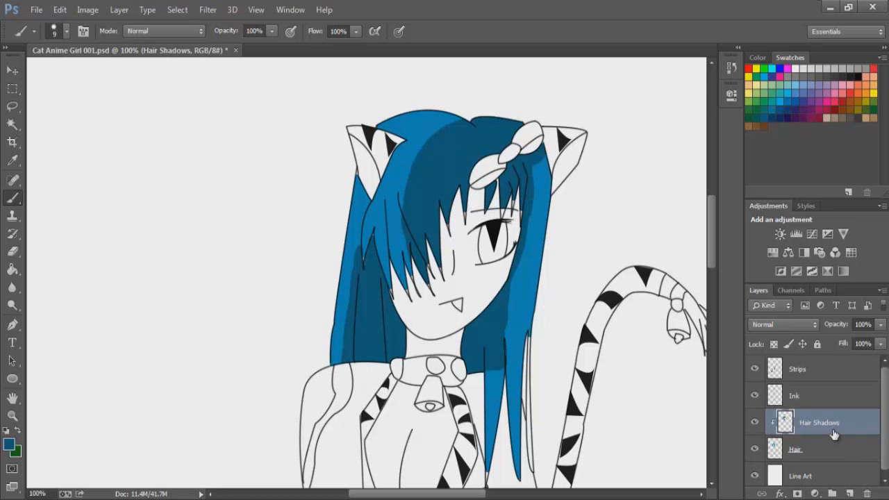
Add a new layer clipped above Hair Shadows and set the foreground color to the darker blue 002f41.
left_click(850, 493)
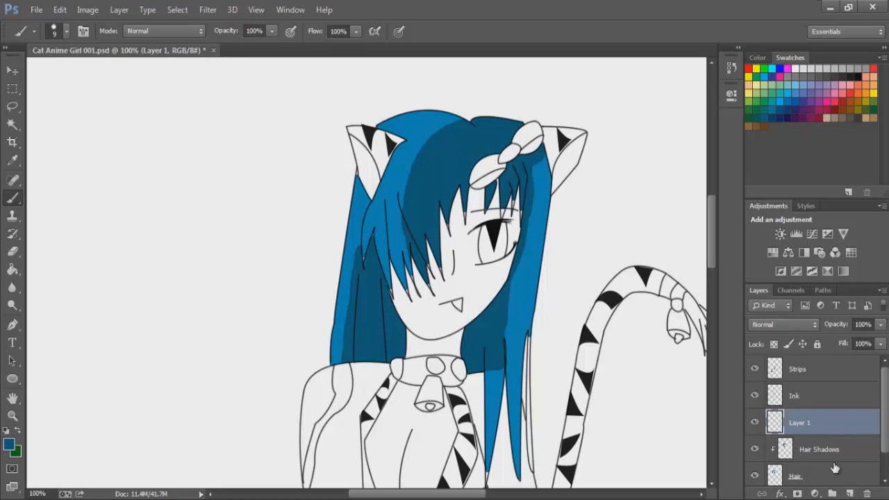
left_click(772, 435, "alt")
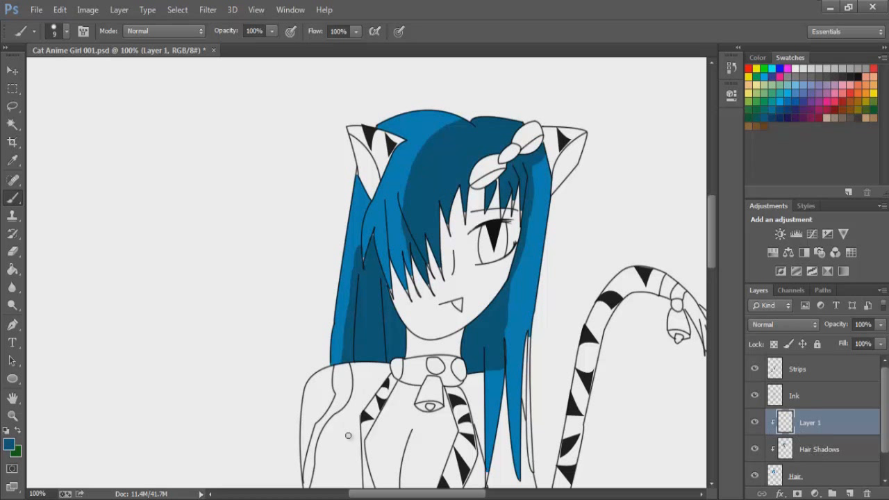
left_click(9, 444)
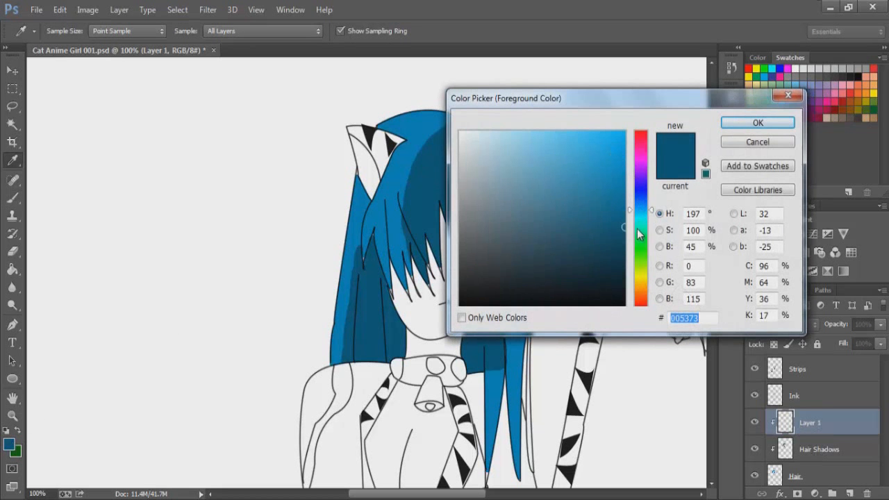
left_click_drag(627, 232, 624, 253)
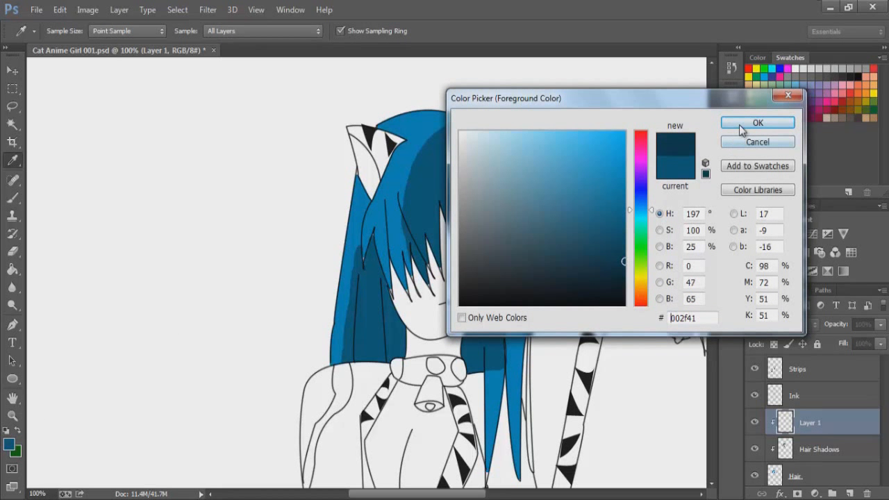
left_click(746, 125)
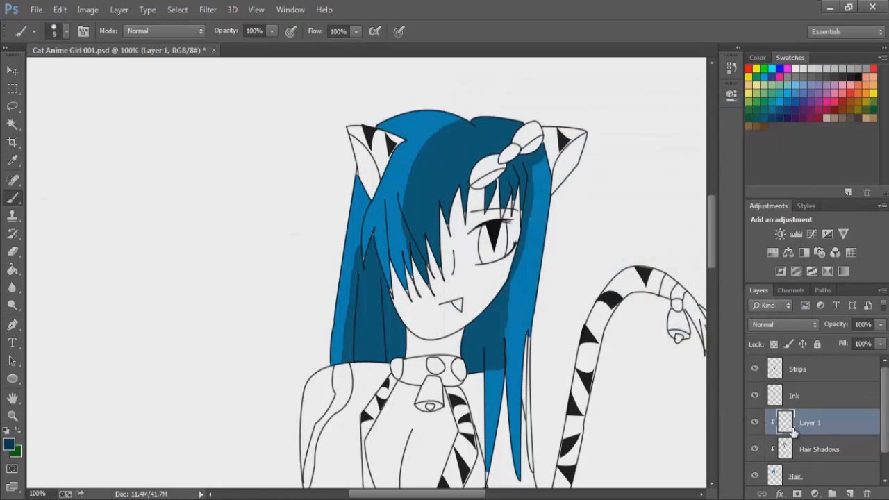
Enlarge the brush to 35 px and paint a darker second shadow on the back hair closest to the neck and face.
key("bracketright")
key("bracketright")
key("bracketright")
key("bracketright")
mouse_move(399, 362)
left_mouse_down()
mouse_move(389, 288)
mouse_move(385, 362)
mouse_move(381, 294)
mouse_move(376, 357)
mouse_move(394, 352)
mouse_move(396, 342)
mouse_move(357, 320)
left_mouse_up()
Fit the whole drawing on screen and zoom in to 50% around the head to check the hair shading.
scroll(448, 277, "up", 4)
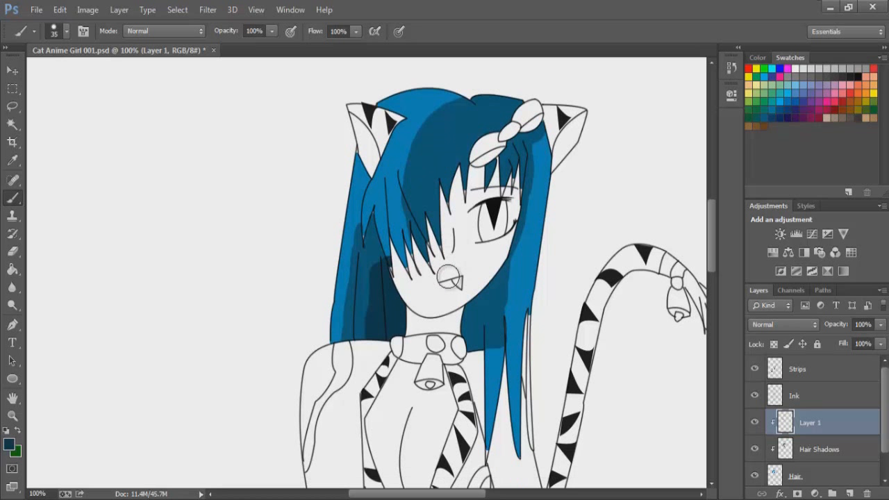
scroll(448, 277, "down", 4)
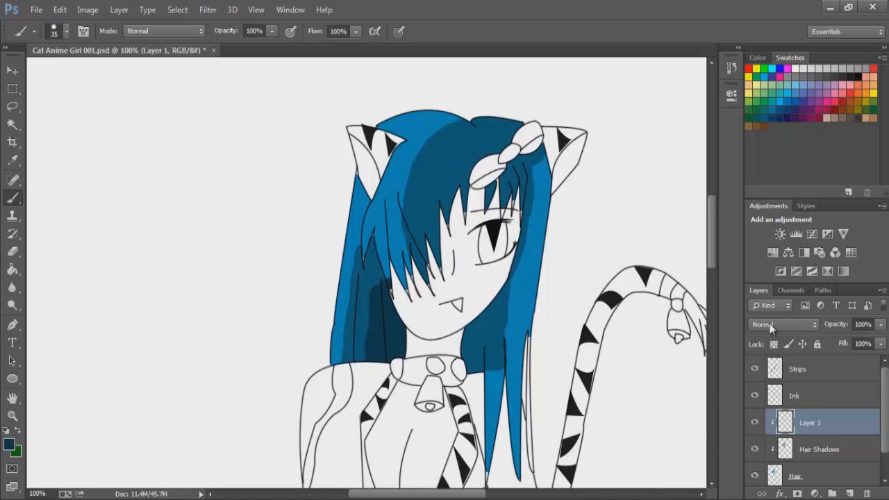
scroll(881, 428, "down", 2)
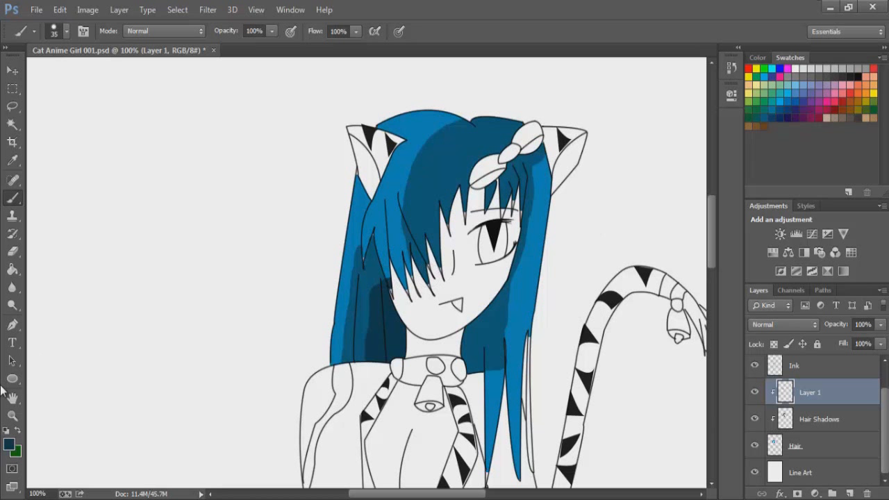
left_click(12, 415)
right_click(375, 296)
left_click(378, 298)
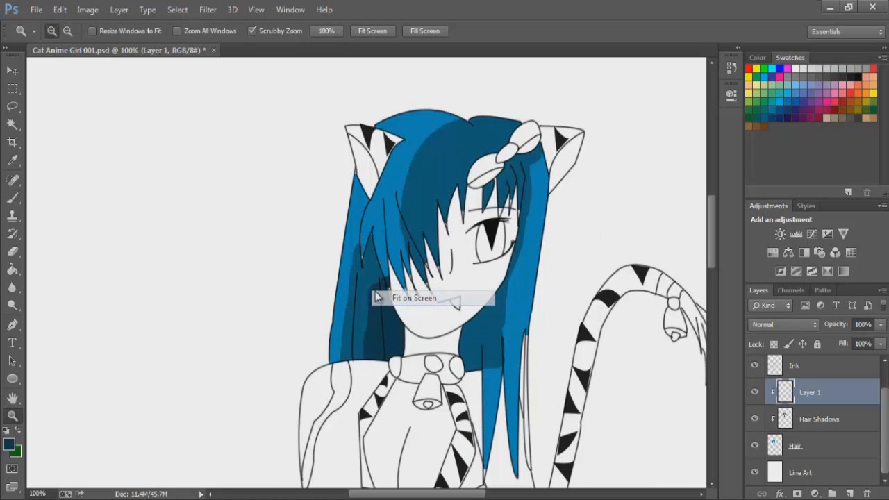
left_click(343, 181)
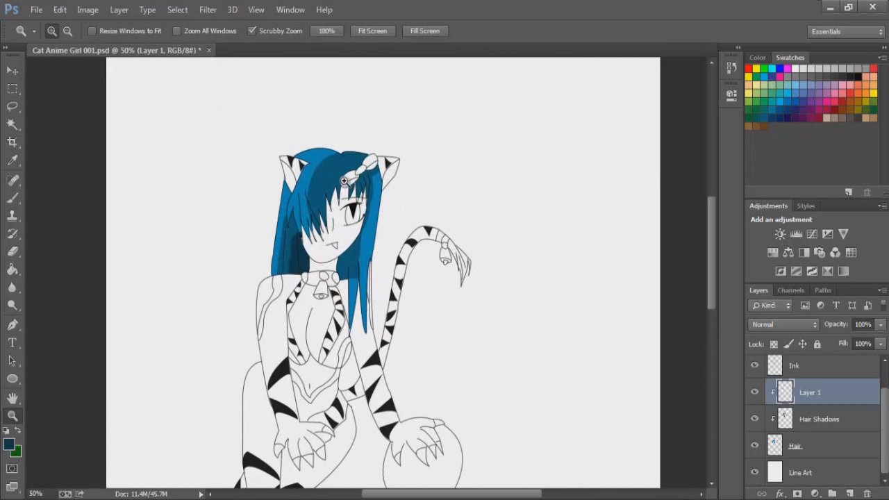